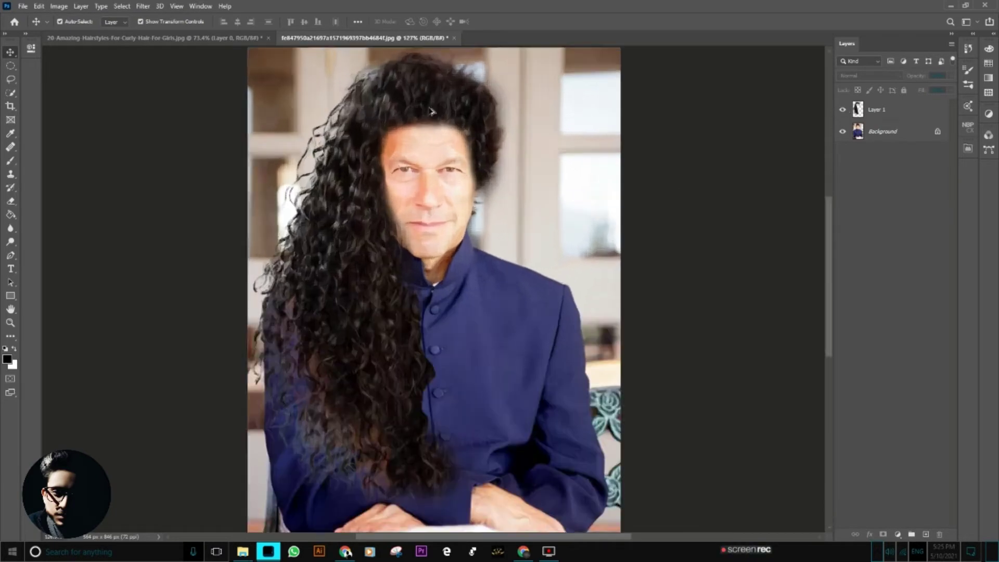
Open the Window menu to reach the Retouch Pro extension.
click(200, 6)
mouse_move(211, 52)
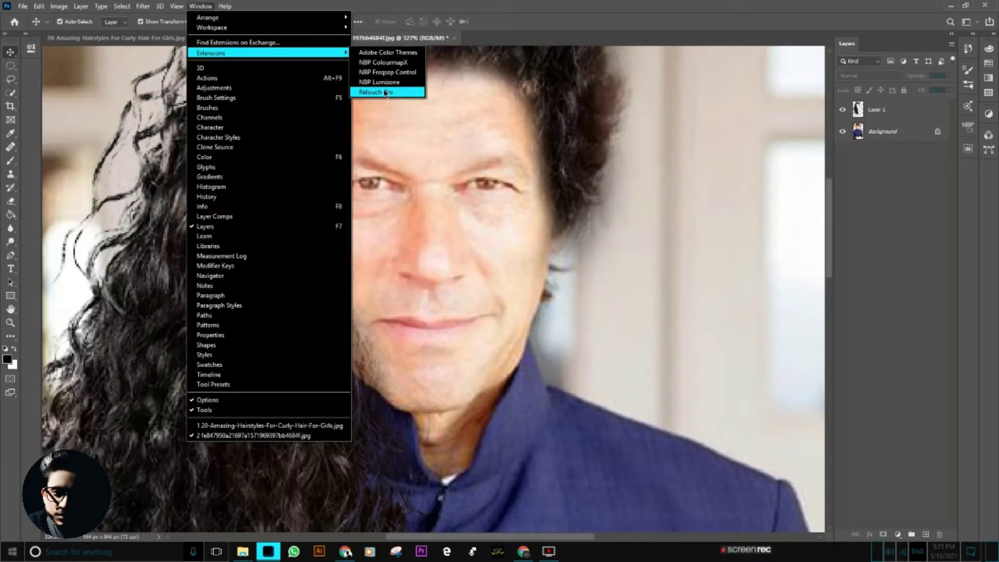
Run Retouch Pro's Easy skin retouch and set up a small brush for the face.
click(390, 92)
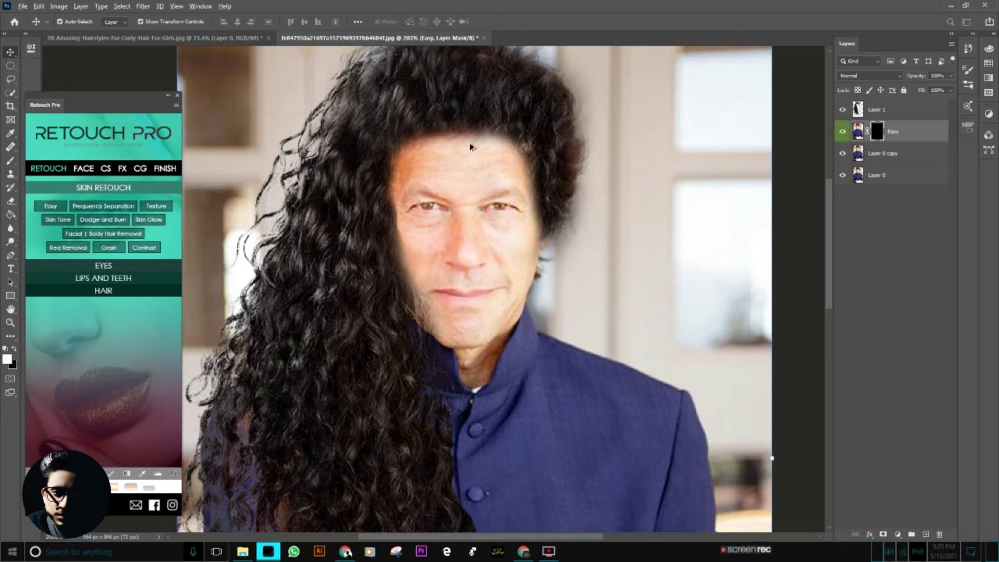
scroll(470, 148, up, 3)
key(b)
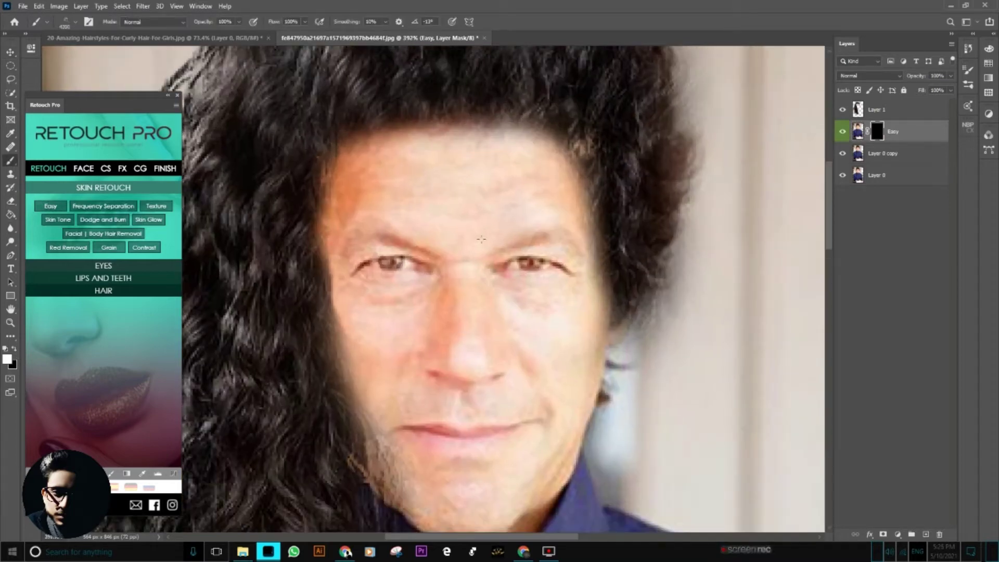
key(ctrl+0)
click(65, 22)
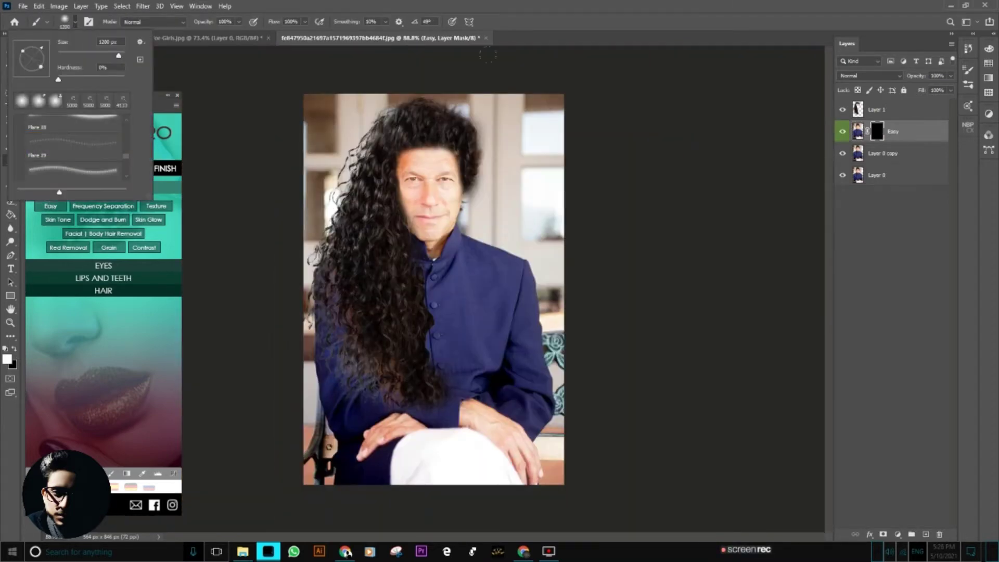
key(Return)
scroll(422, 154, up, 3)
scroll(422, 153, up, 2)
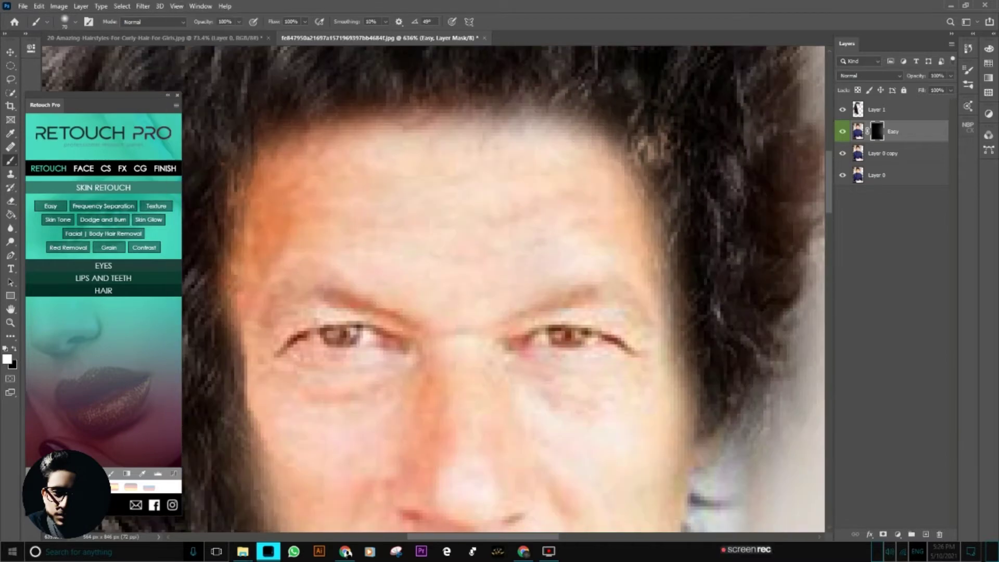
Paint the Easy layer mask over the forehead, nose, mouth, chin and eyes.
drag(468, 223, 546, 224)
drag(559, 426, 483, 284)
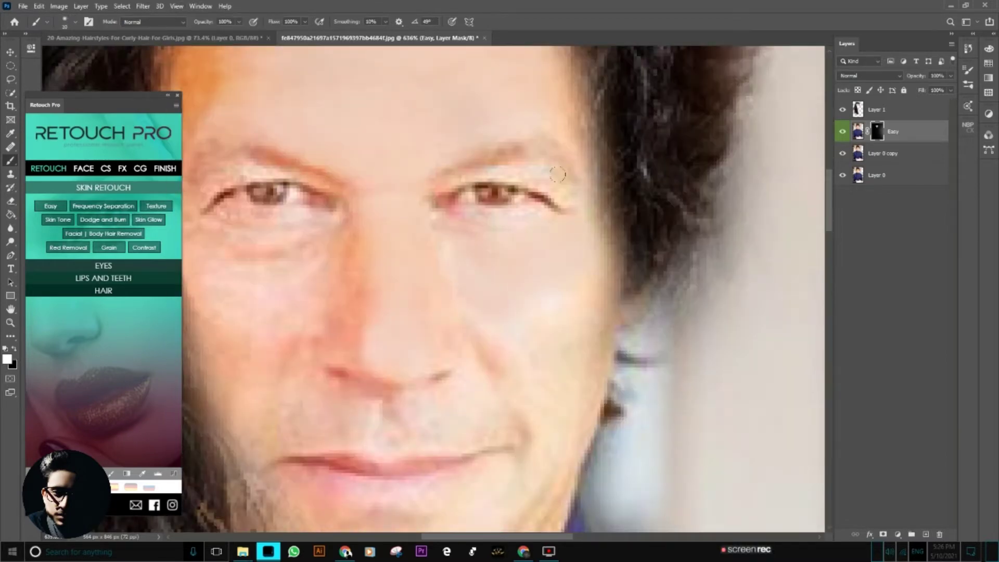
drag(484, 332, 520, 176)
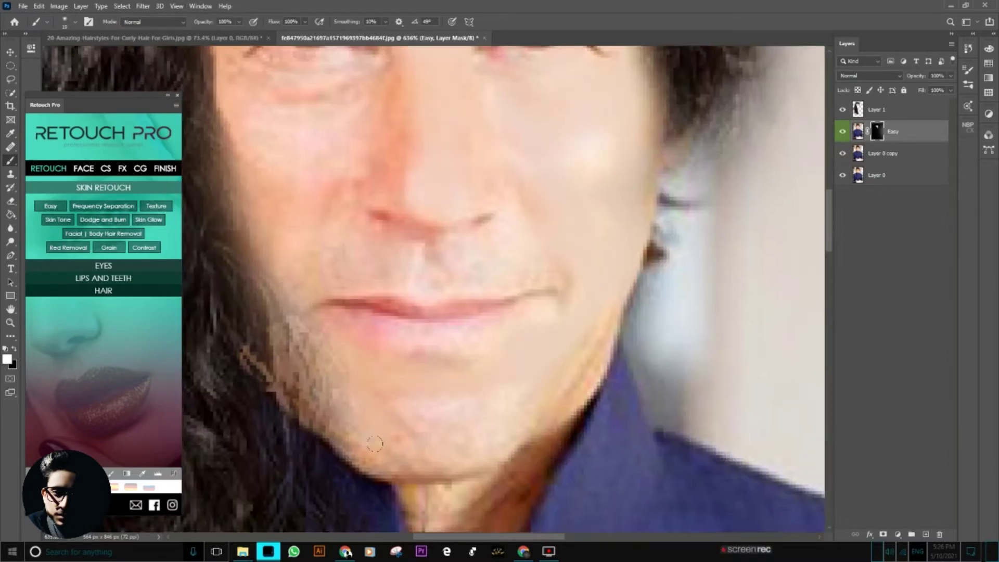
drag(358, 107, 410, 284)
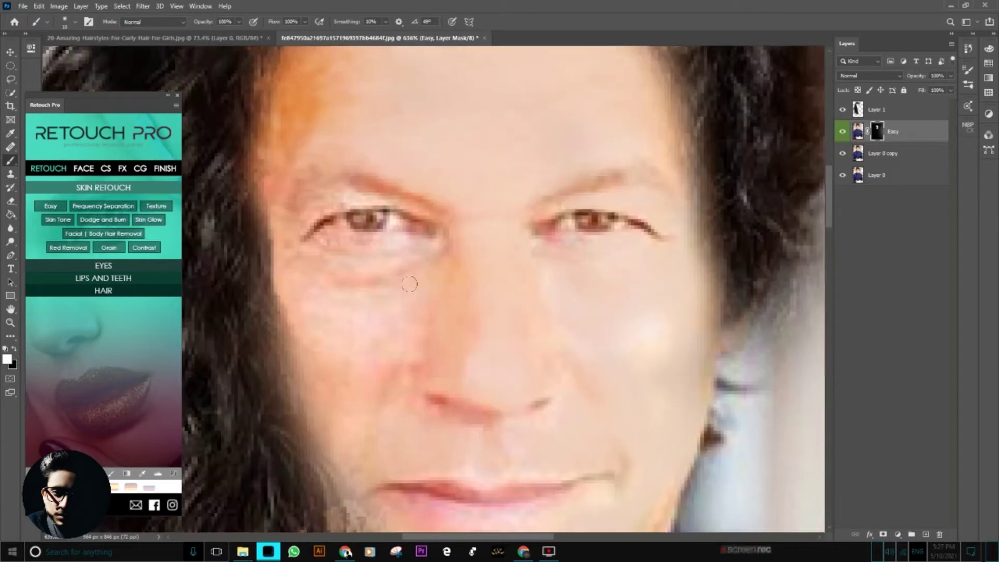
scroll(403, 339, down, 1)
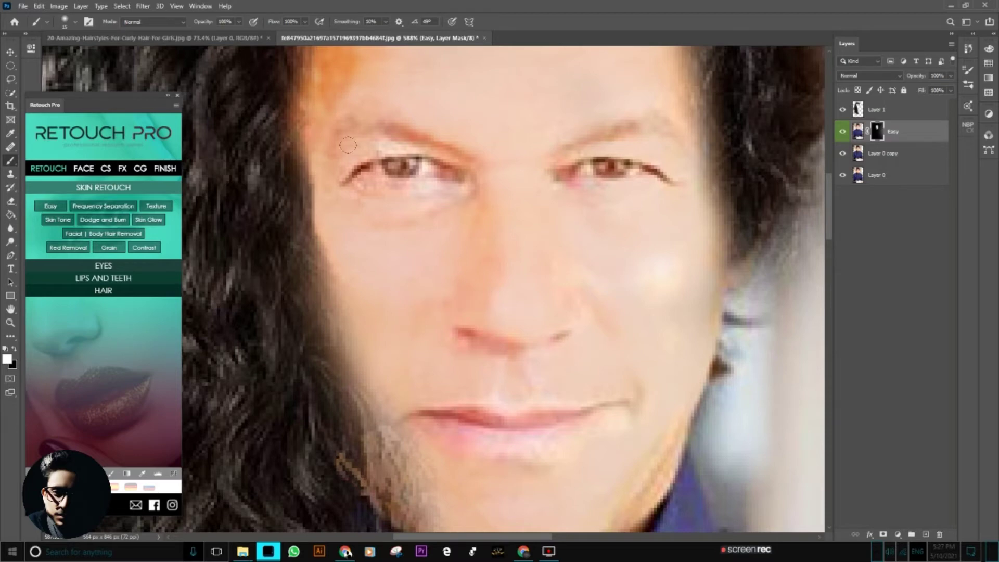
scroll(417, 226, down, 5)
scroll(416, 260, up, 4)
click(103, 278)
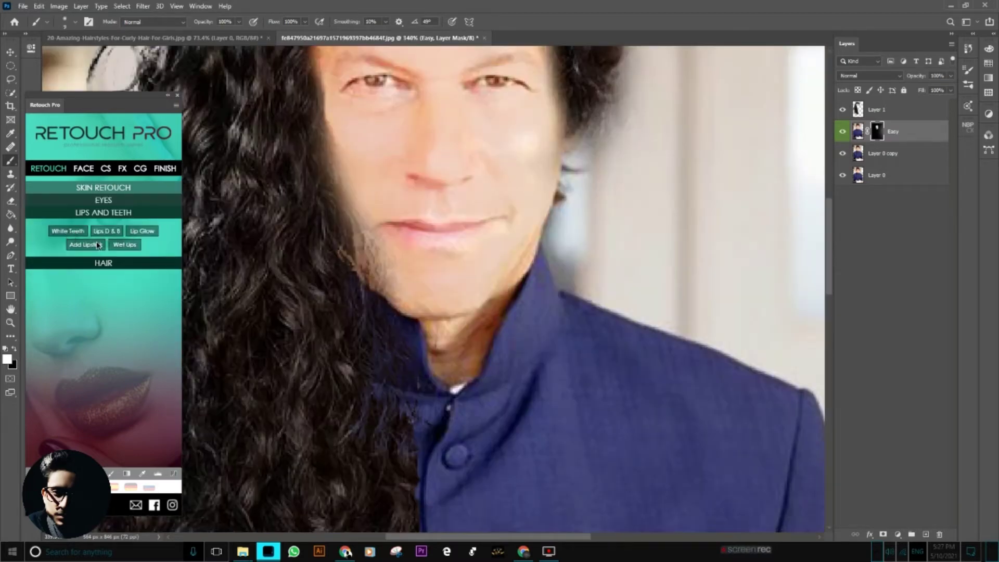
Add the Lipstick Color group, show its Plum layer and target the group mask.
click(98, 244)
click(842, 196)
click(880, 131)
scroll(272, 306, up, 5)
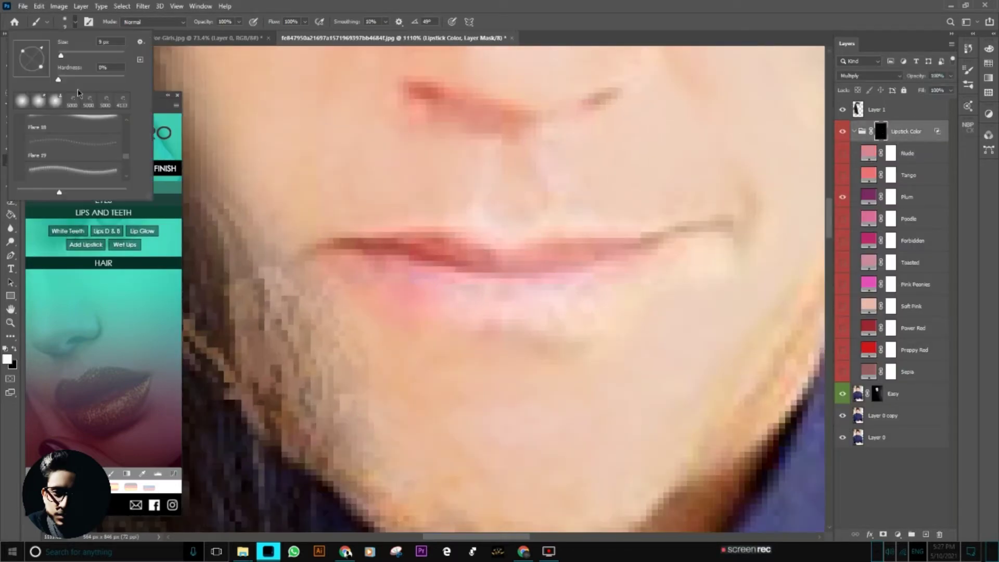
key(x)
Paint plum over the lower and upper lips, filling any remaining gaps.
drag(338, 286, 515, 260)
drag(367, 253, 245, 248)
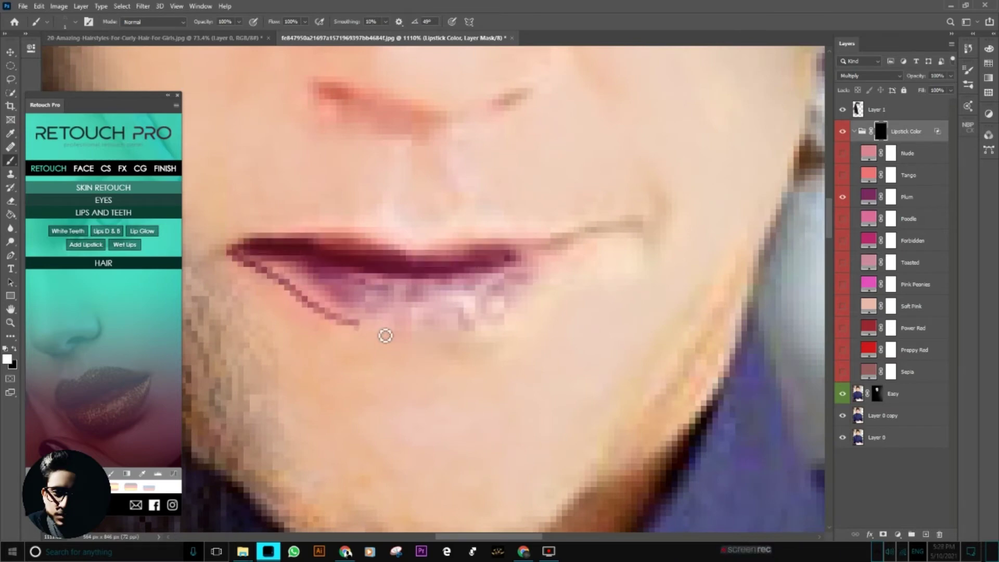
mouse_move(314, 274)
mouse_down()
mouse_move(437, 320)
mouse_move(624, 224)
mouse_move(479, 294)
mouse_up()
scroll(431, 329, down, 10)
scroll(430, 329, up, 3)
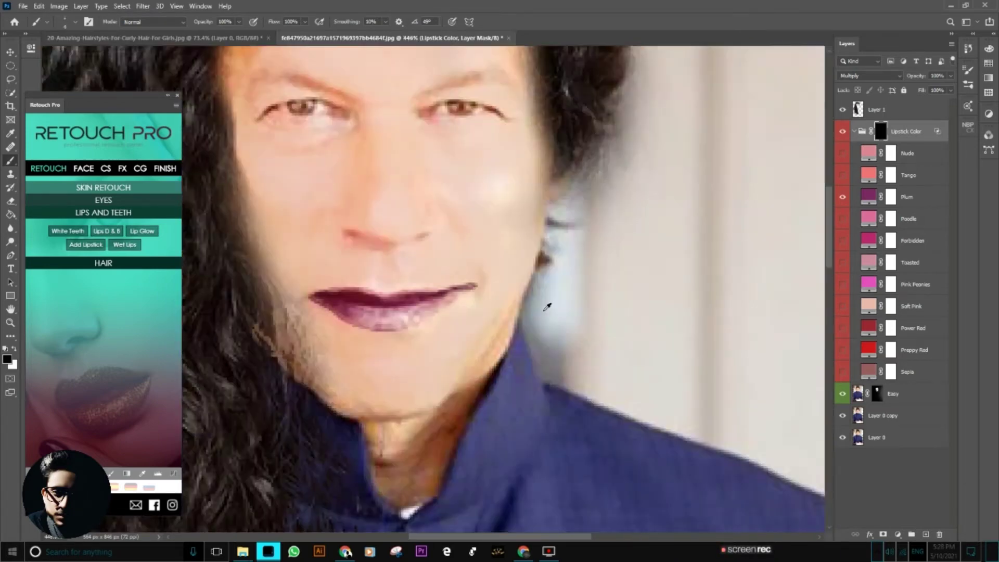
scroll(546, 305, up, 2)
scroll(452, 272, up, 2)
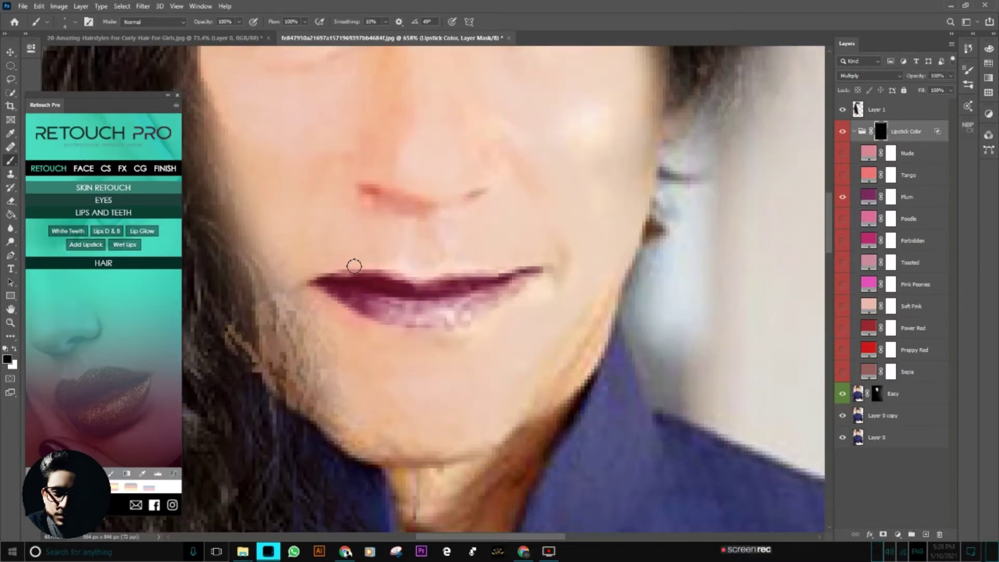
scroll(354, 266, down, 5)
scroll(354, 266, down, 2)
Apply Eyes Dimension +1 and Smile +1 from Retouch Pro's Face tab.
click(83, 168)
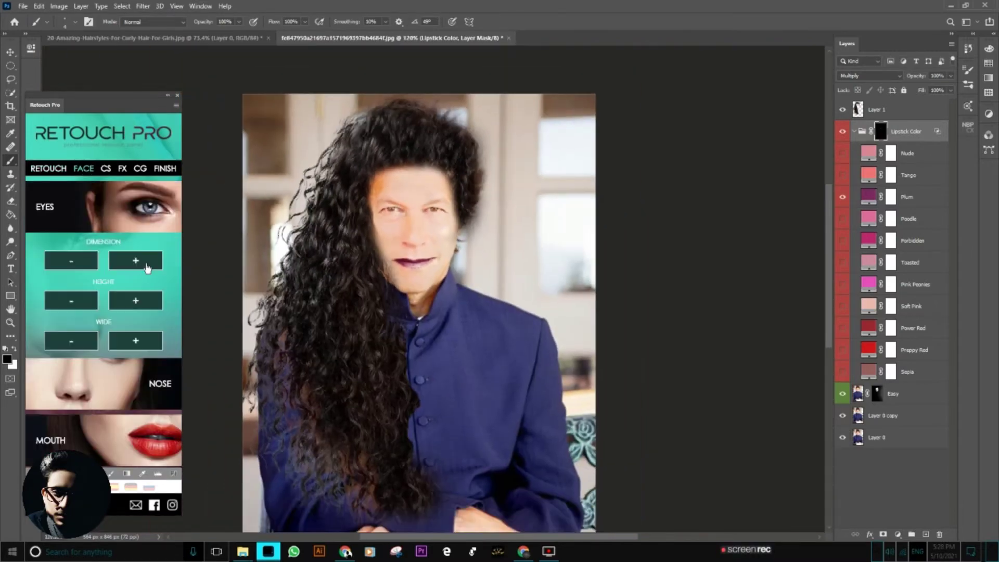
click(147, 267)
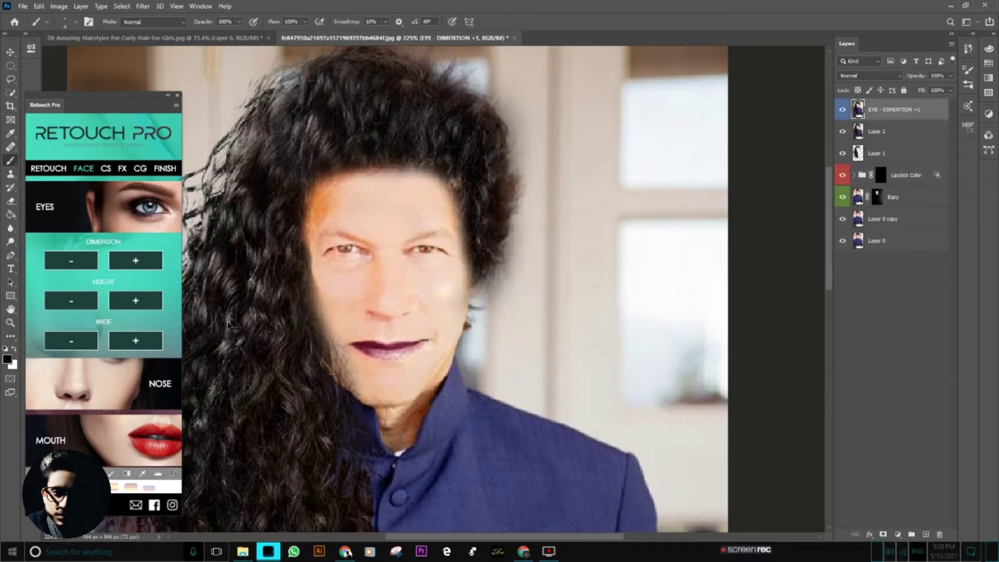
scroll(150, 325, down, 2)
click(114, 391)
click(138, 237)
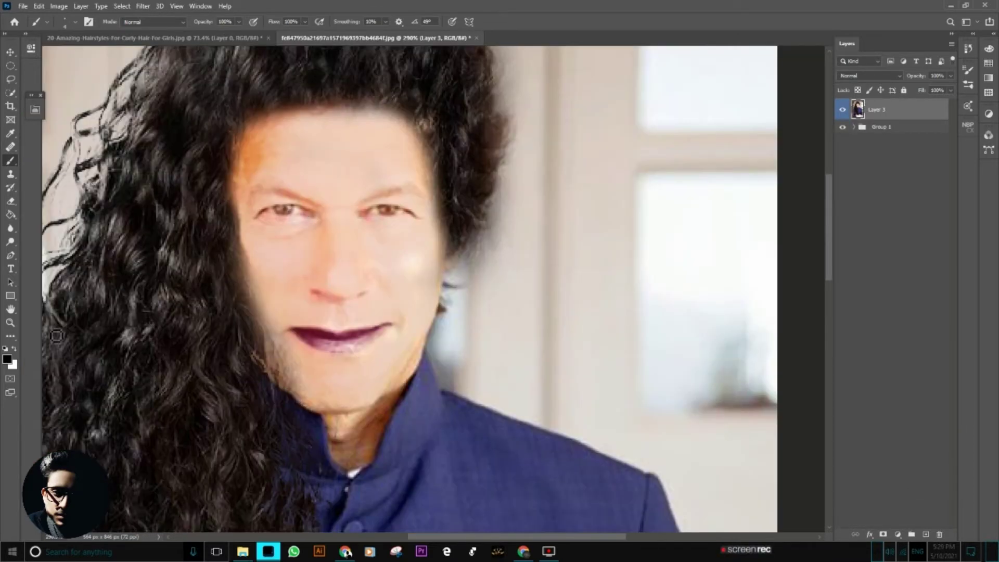
Brush pink blush on the cheeks in a duplicated layer set to Color blend mode.
click(645, 106)
click(795, 83)
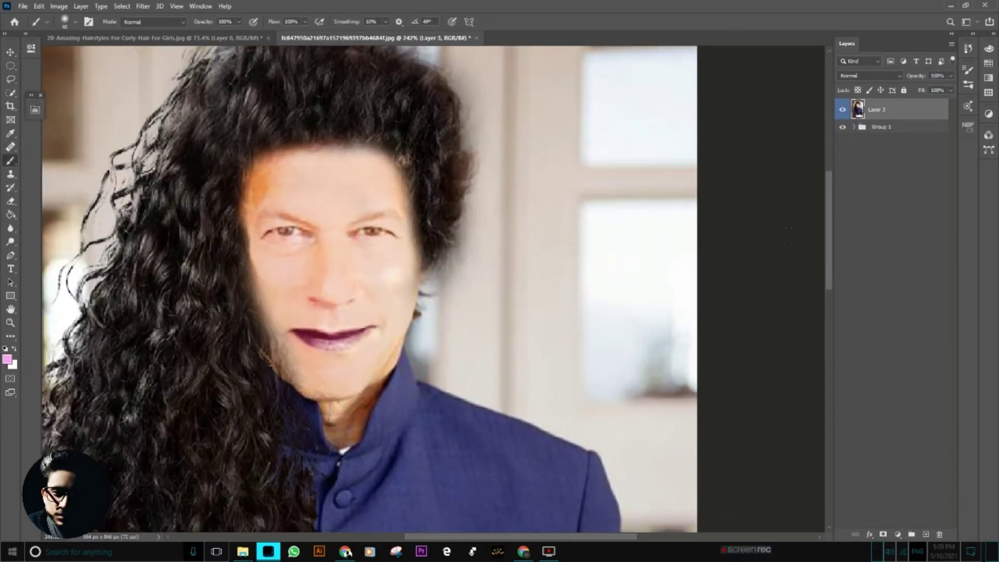
scroll(382, 272, up, 2)
key(ctrl+j)
drag(395, 292, 380, 247)
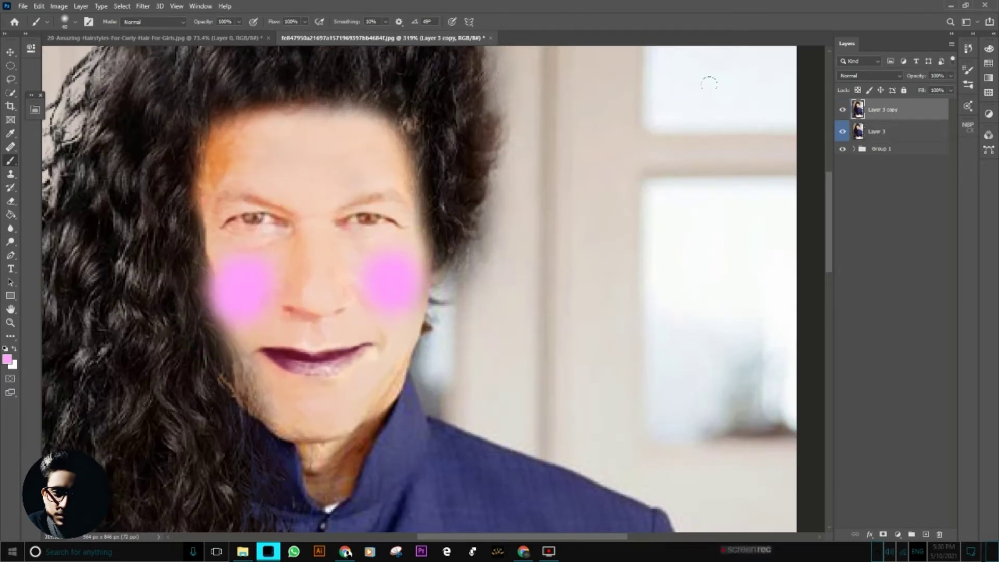
click(867, 75)
click(873, 219)
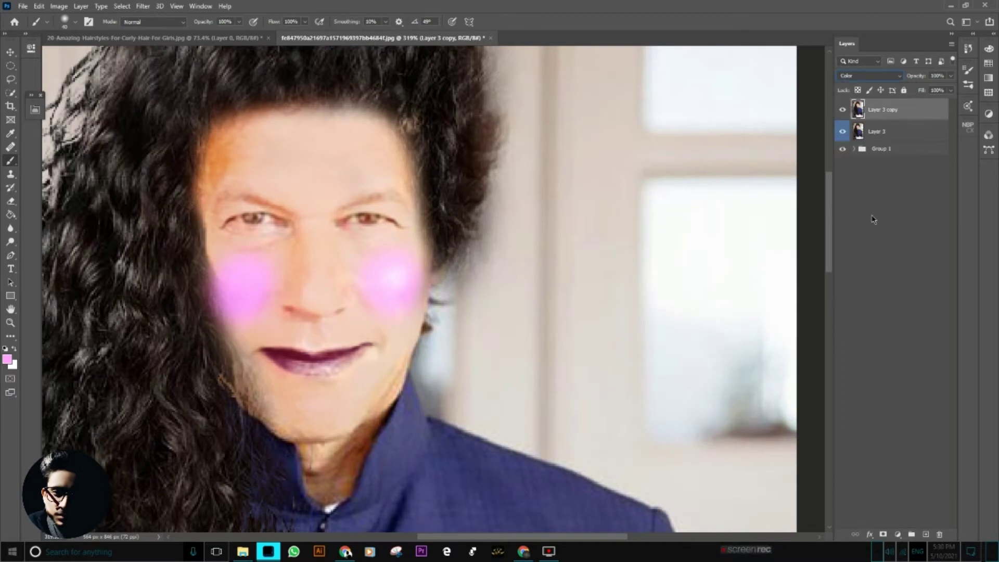
Add a red blush layer with its own blend mode, then merge everything into Layer 5.
click(8, 359)
click(794, 84)
click(925, 534)
click(867, 75)
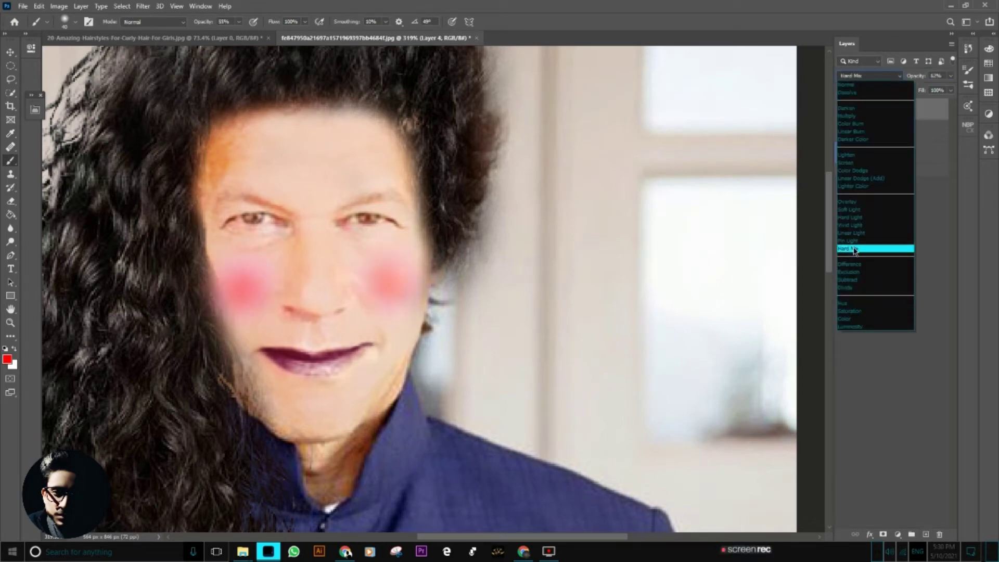
click(859, 201)
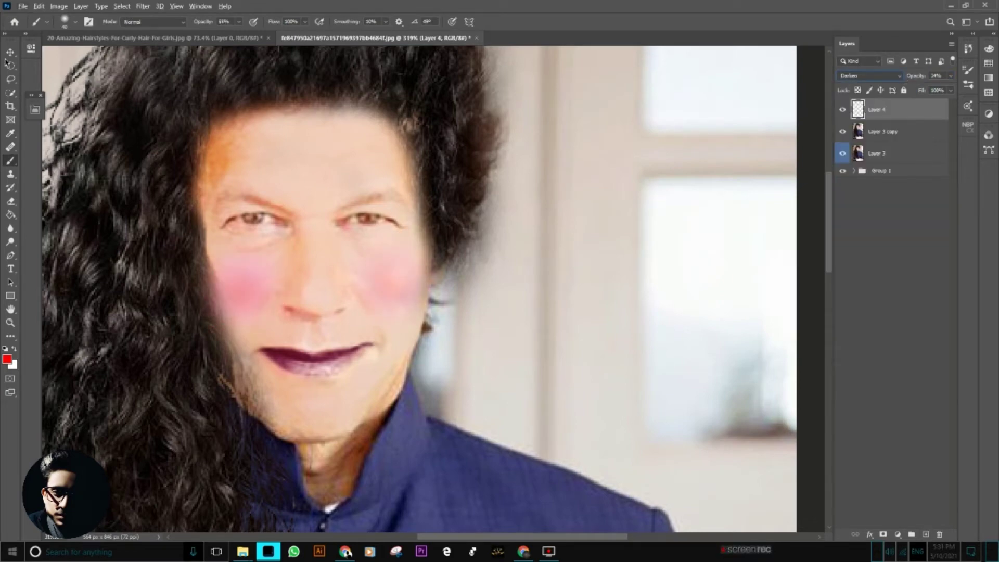
key(ctrl+alt+shift+e)
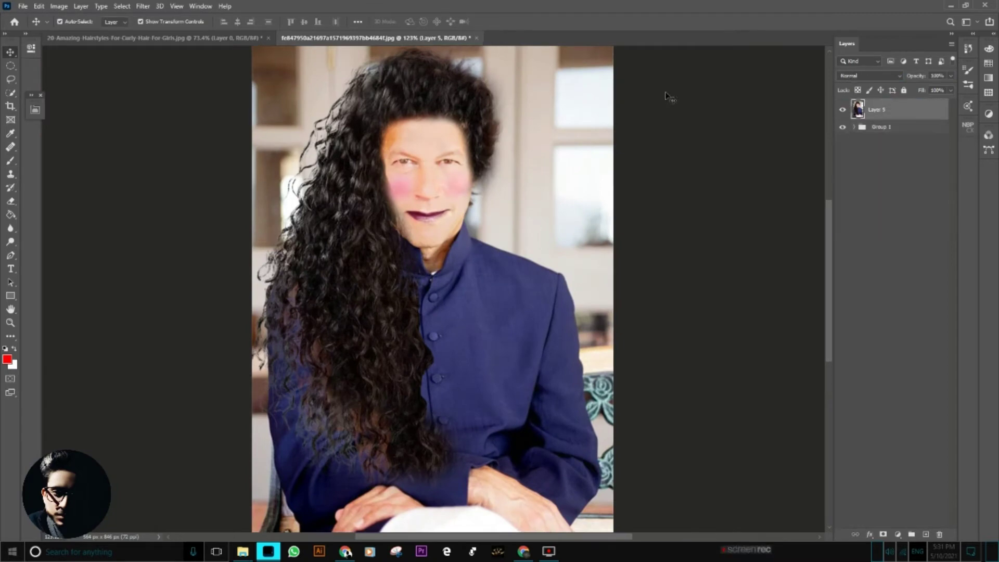
In Liquify's Face-Aware controls, set Eye Size 3, Nose Height 22 and Smile -38.
click(143, 6)
click(156, 84)
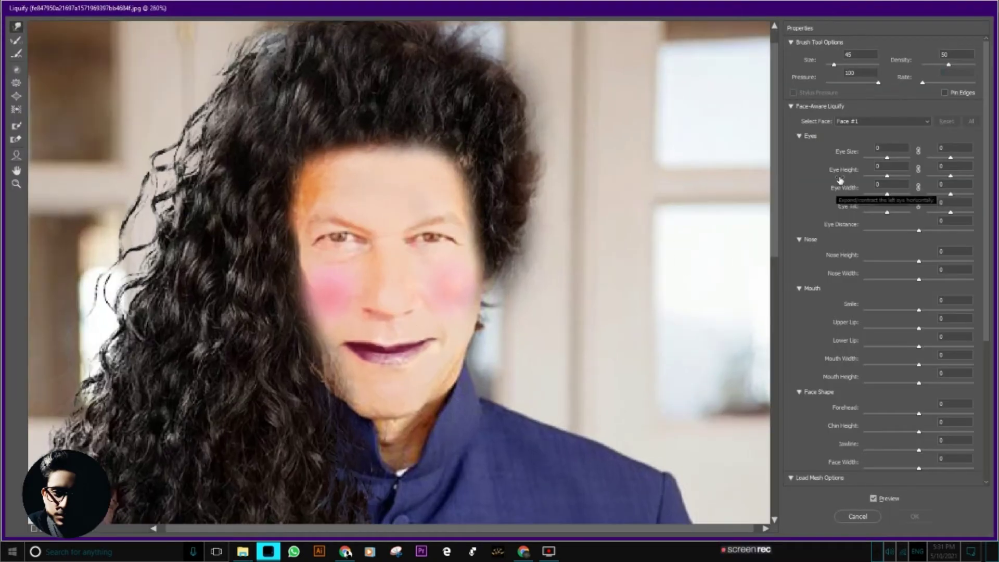
scroll(896, 168, down, 3)
drag(919, 181, 930, 181)
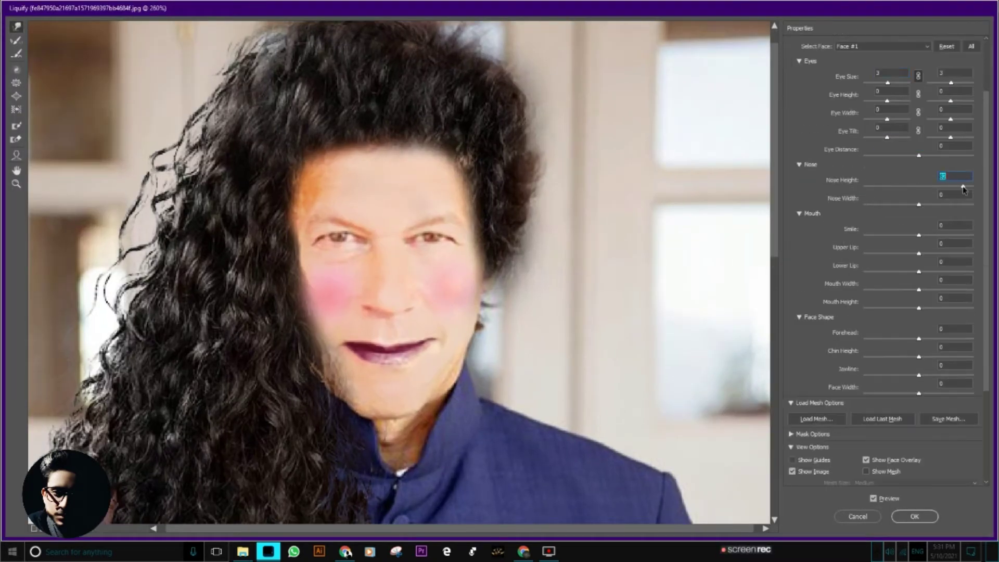
click(923, 214)
drag(918, 282, 969, 282)
Set Upper Lip 100 and Mouth Height 22, then apply the Liquify reshaping.
scroll(827, 308, down, 2)
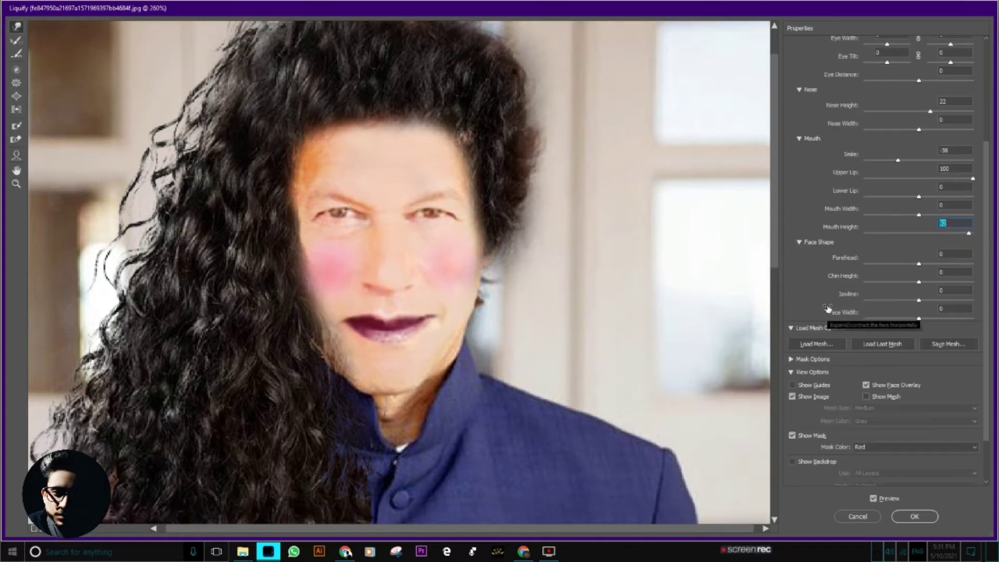
scroll(914, 279, down, 2)
scroll(432, 289, down, 3)
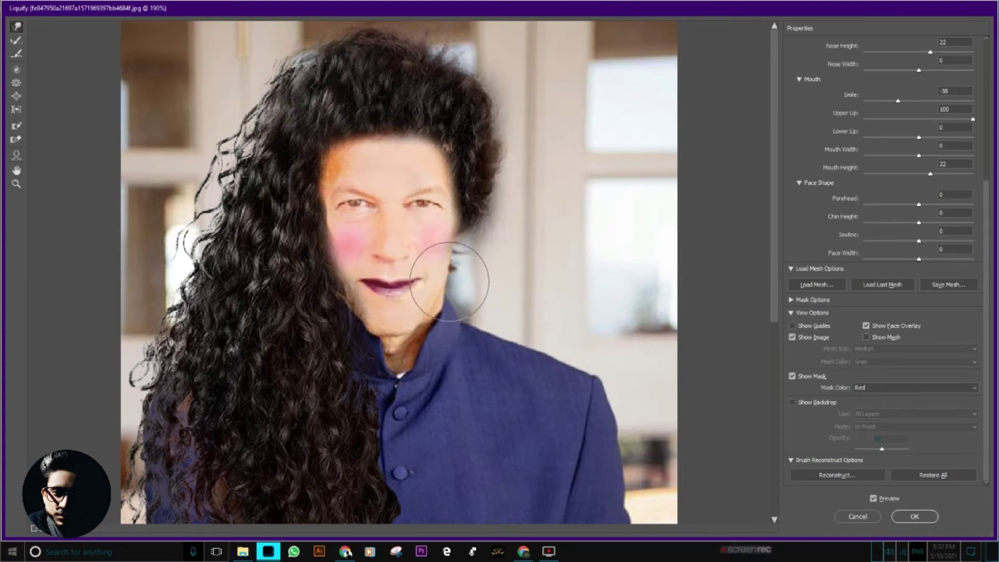
scroll(449, 281, down, 3)
scroll(468, 104, up, 3)
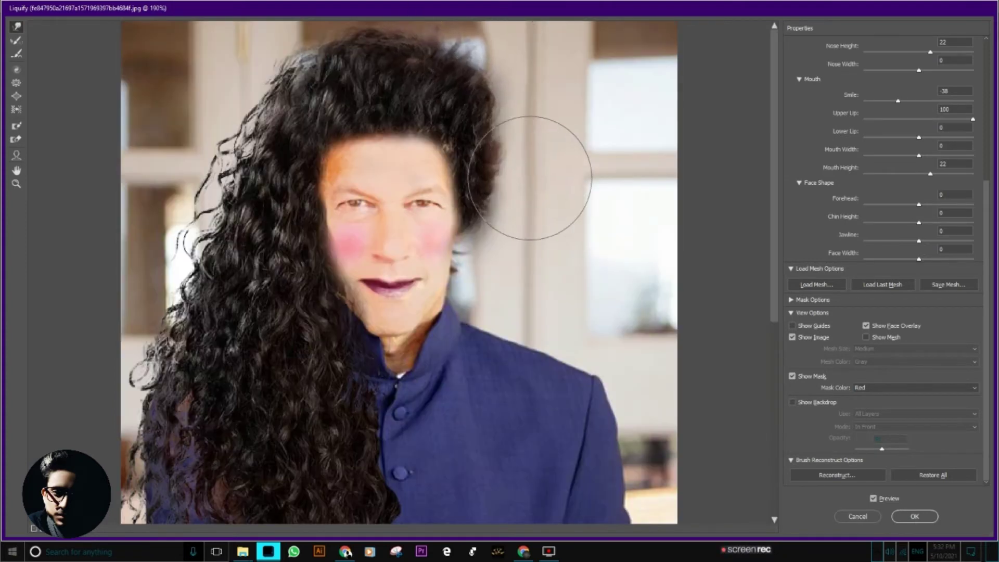
key(bracketleft)
key(bracketleft)
key(bracketleft)
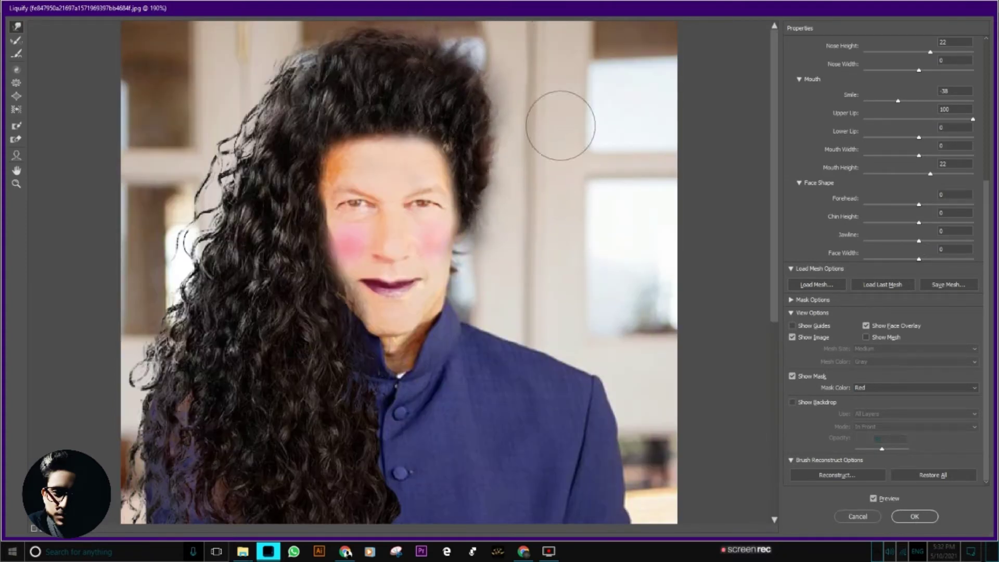
key(Return)
scroll(361, 279, down, 2)
scroll(361, 279, up, 5)
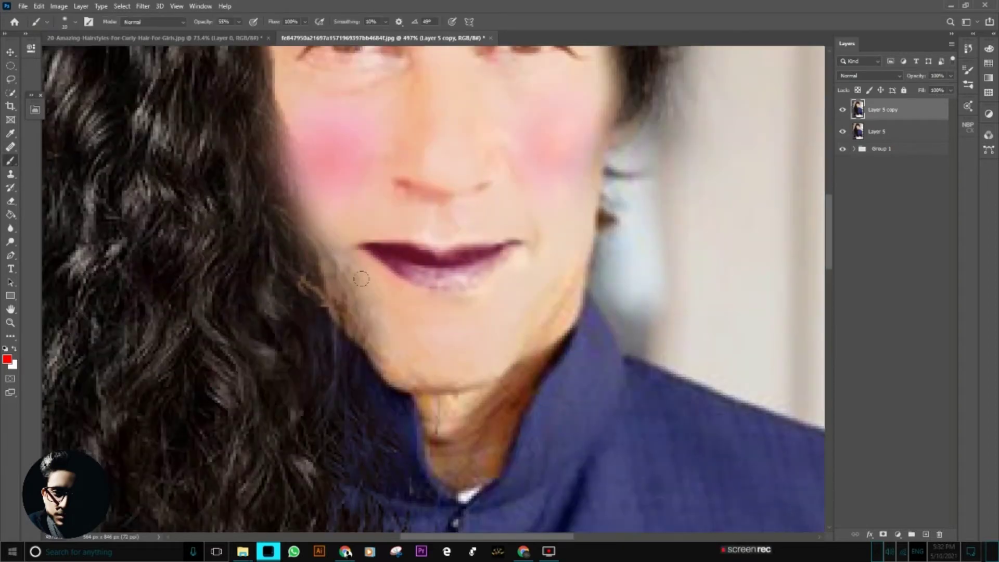
Dot a third tiny black beauty mark below the chin dots with a 2 px brush.
key(d)
right_click(443, 325)
key(Return)
scroll(436, 328, down, 4)
scroll(446, 323, up, 4)
scroll(446, 323, up, 2)
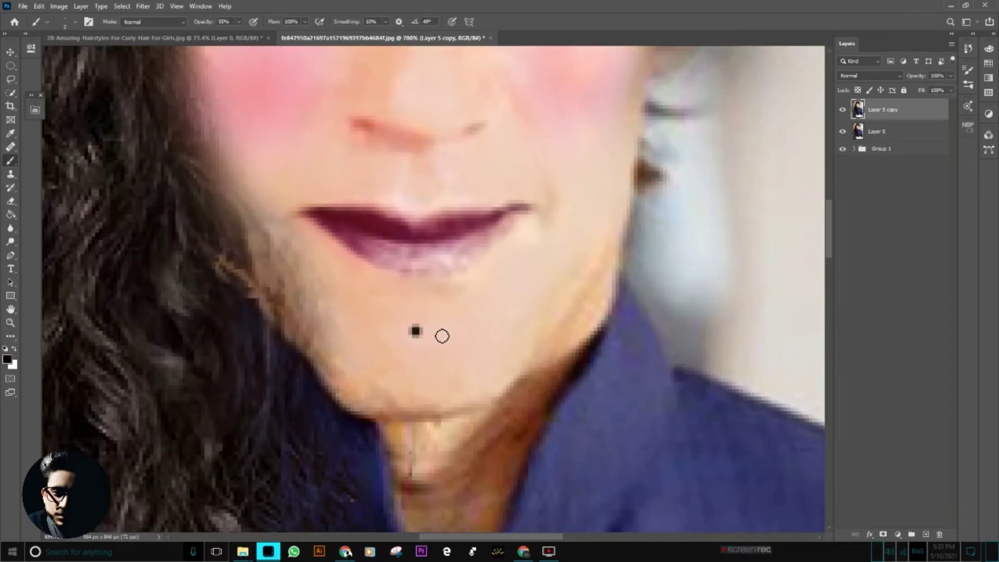
click(433, 351)
scroll(431, 364, down, 5)
Create a new empty Layer 6 for later edits.
key(ctrl+shift+alt+n)
scroll(526, 369, up, 2)
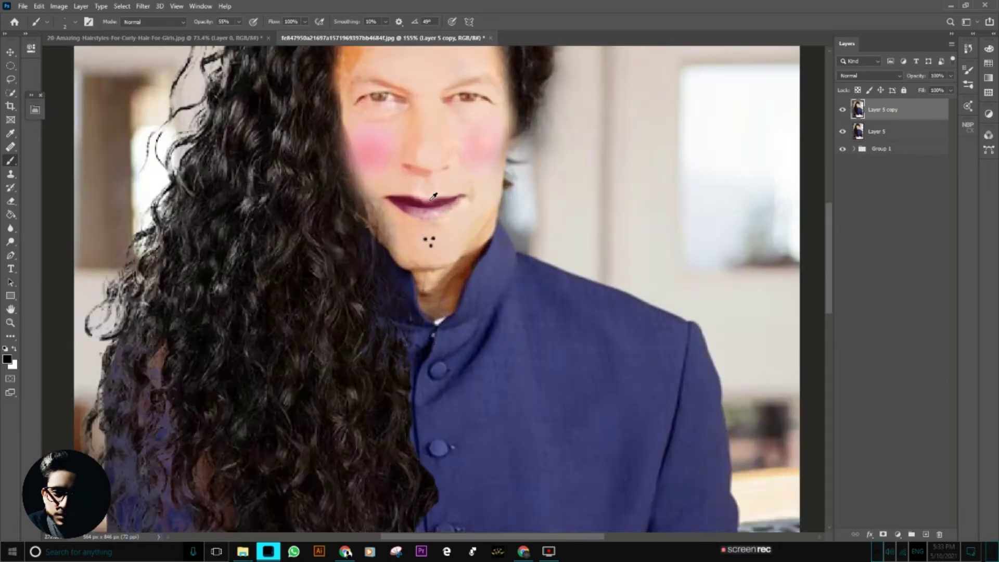
scroll(491, 390, up, 4)
Trace the first upper eyelid with a Pen path and stroke it black as eyeliner.
scroll(156, 227, down, 2)
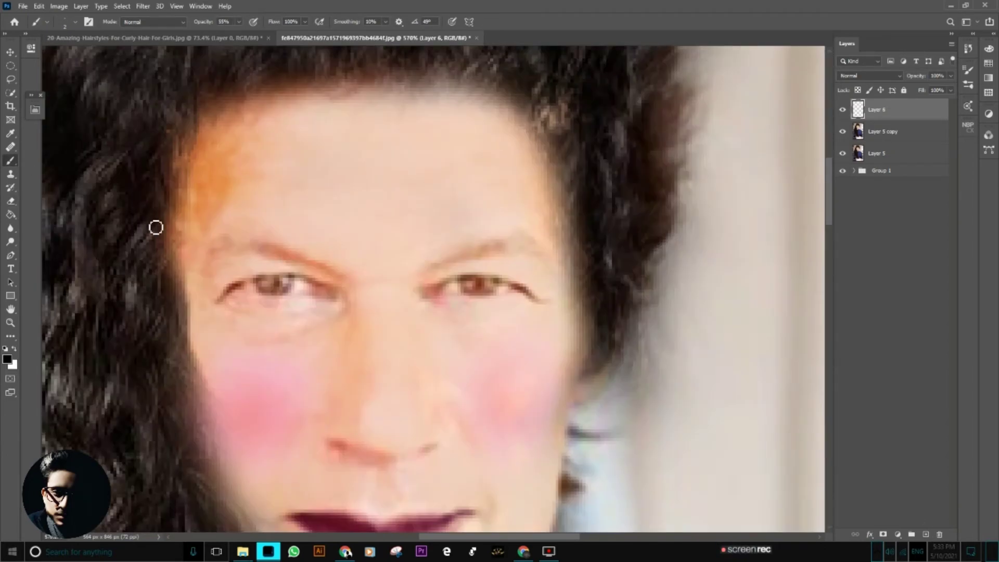
key(p)
click(424, 290)
scroll(563, 319, up, 2)
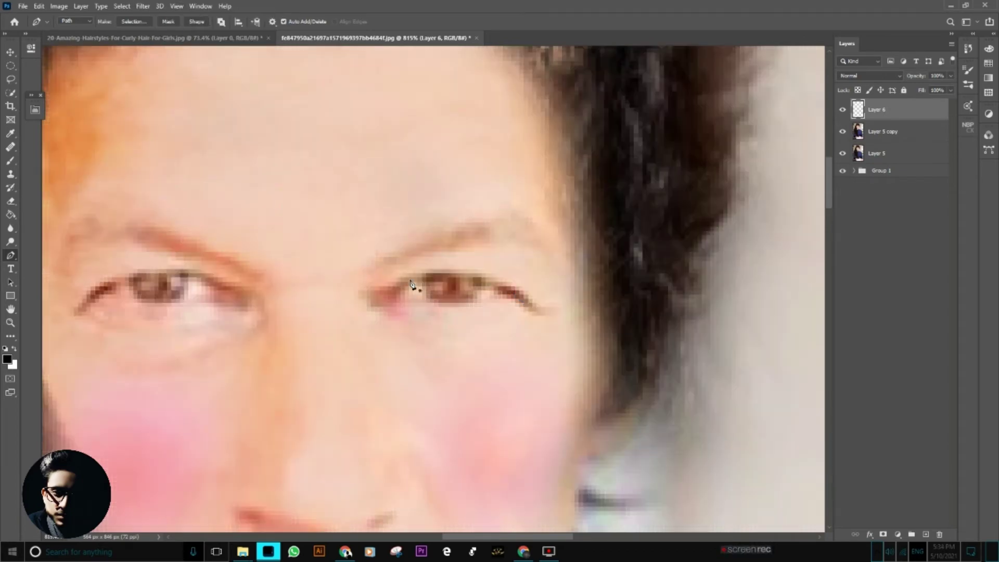
scroll(362, 261, down, 2)
drag(458, 278, 468, 284)
click(476, 283)
scroll(472, 295, up, 1)
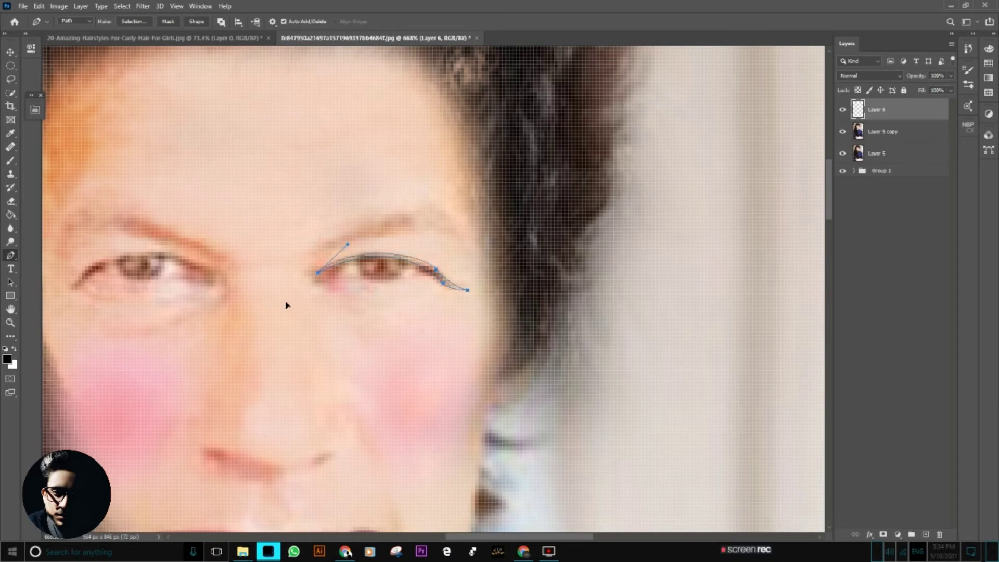
right_click(389, 260)
click(416, 308)
key(m)
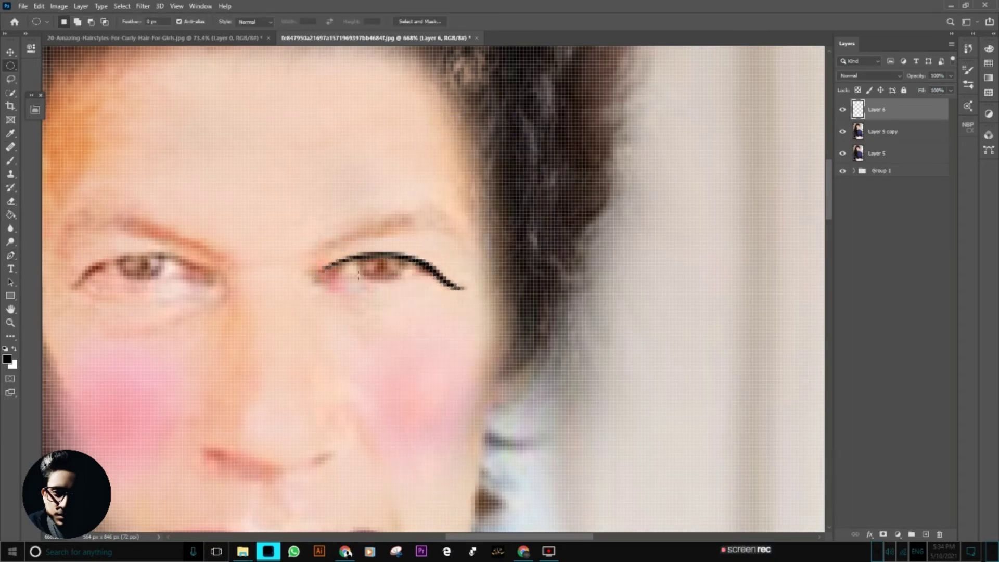
scroll(358, 342, down, 5)
scroll(374, 285, up, 3)
Trace and stroke the second upper eyelid into matching black eyeliner.
key(p)
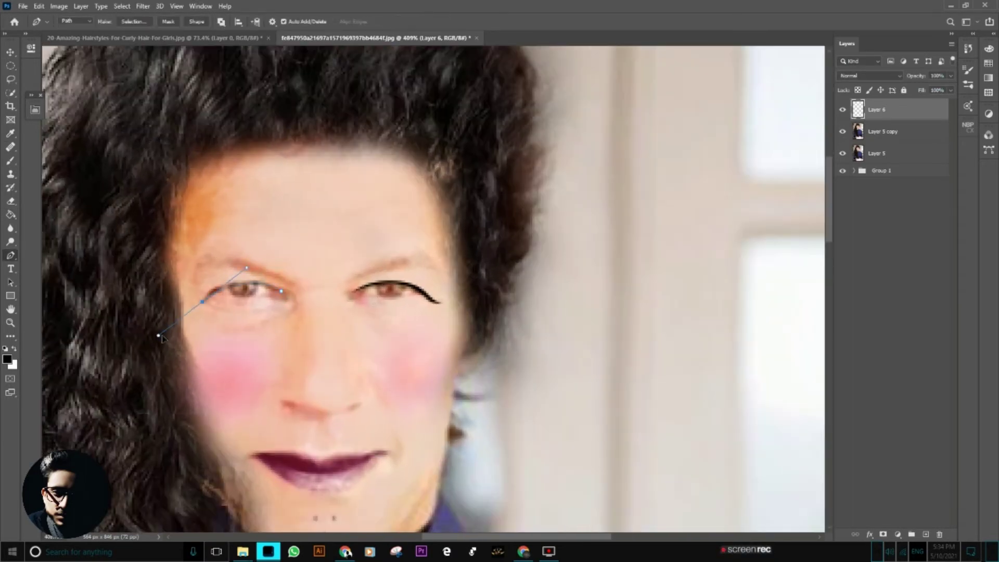
drag(162, 338, 169, 337)
scroll(157, 300, up, 2)
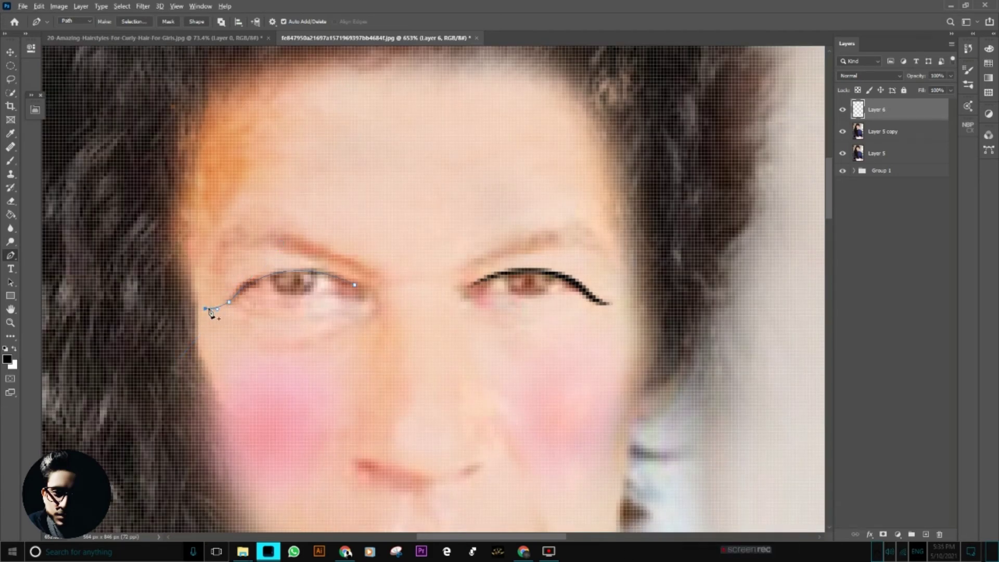
right_click(260, 256)
click(291, 330)
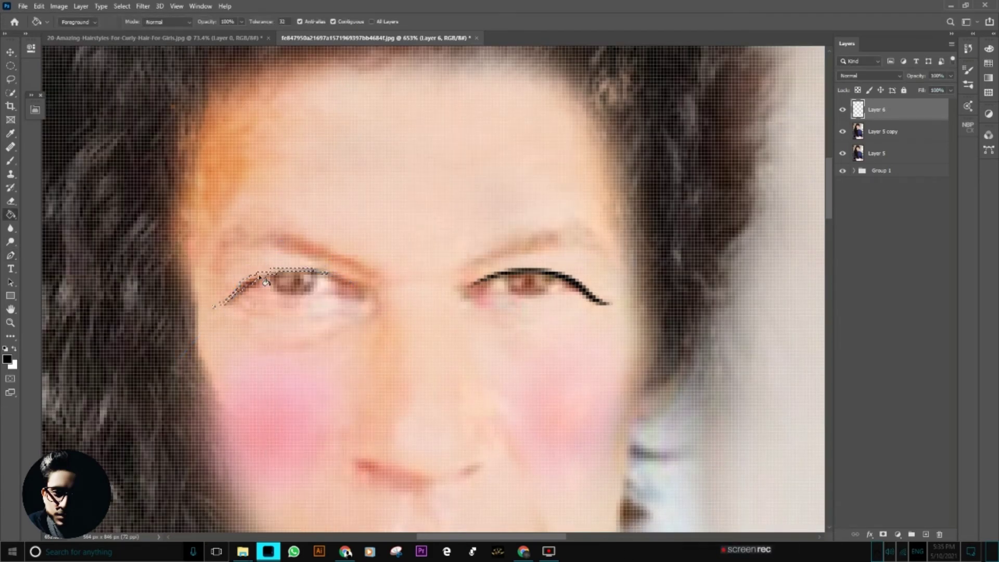
key(m)
scroll(445, 162, down, 6)
scroll(445, 162, down, 2)
Merge and duplicate the visible edits, then add Retouch Pro's Change Color with colorized Hue/Saturation.
key(ctrl+shift+alt+e)
key(ctrl+j)
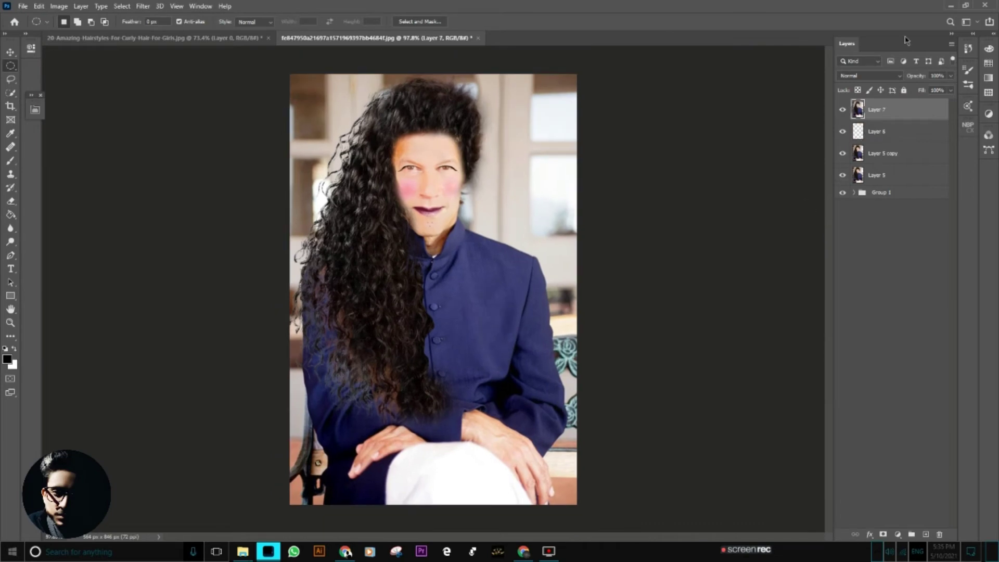
click(201, 6)
click(379, 57)
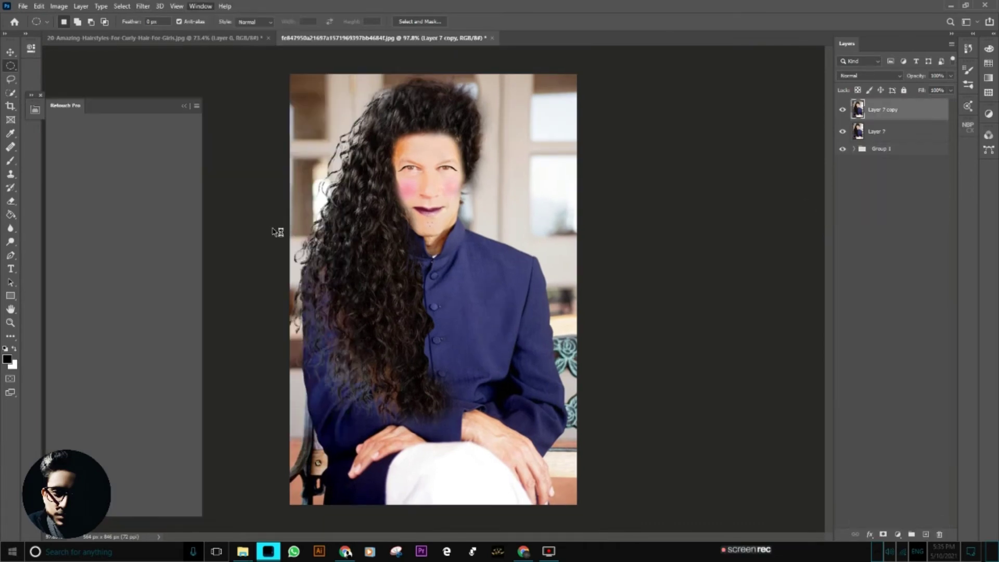
click(126, 169)
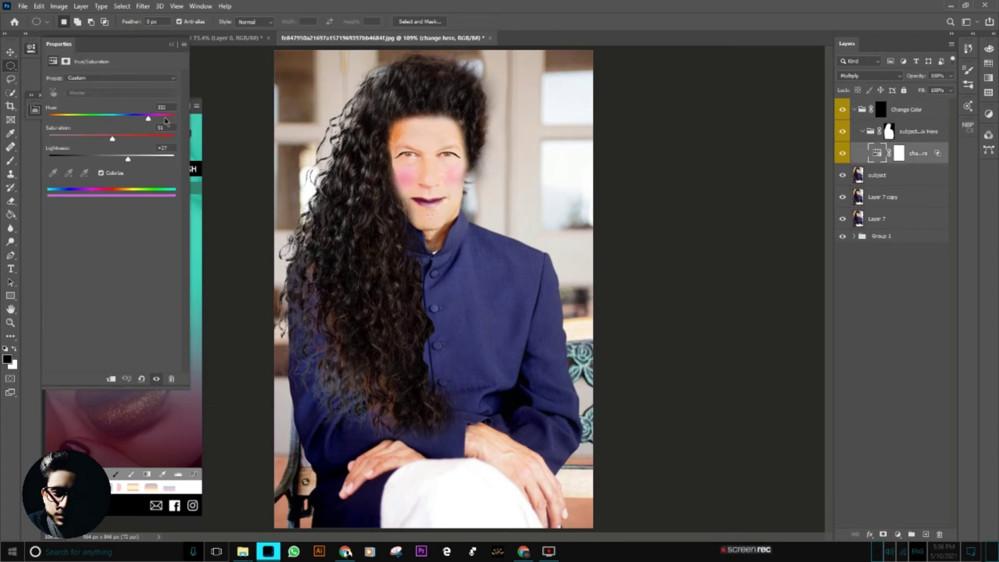
Paint the Change Color mask at 100% opacity over the jacket and collar.
mouse_move(495, 284)
mouse_down()
mouse_move(500, 328)
mouse_move(457, 260)
mouse_move(562, 468)
mouse_move(487, 232)
mouse_move(469, 322)
mouse_move(439, 310)
mouse_up()
scroll(499, 328, up, 3)
key(ctrl+z)
key(0)
scroll(520, 468, down, 3)
scroll(563, 327, up, 3)
scroll(564, 327, up, 1)
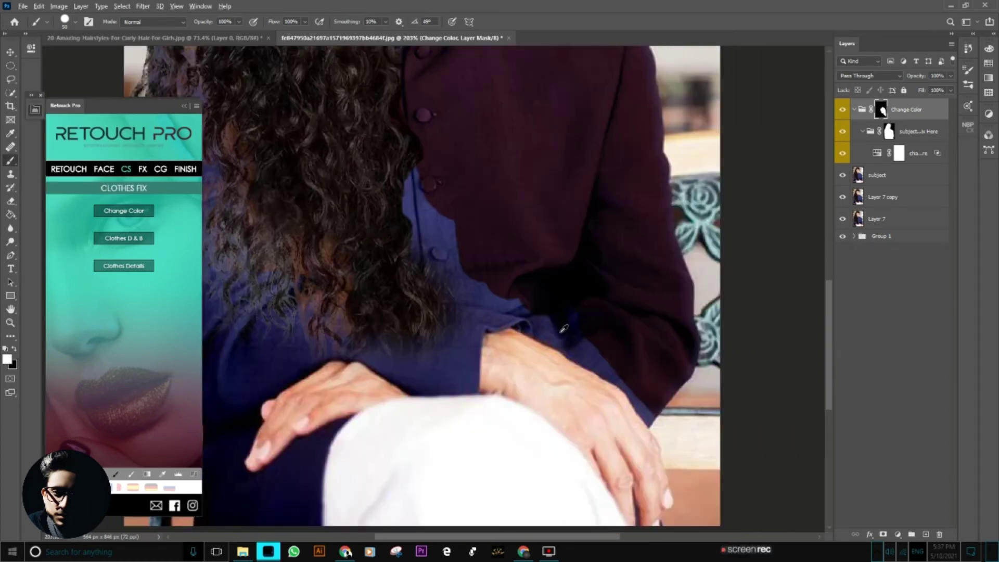
scroll(563, 328, up, 2)
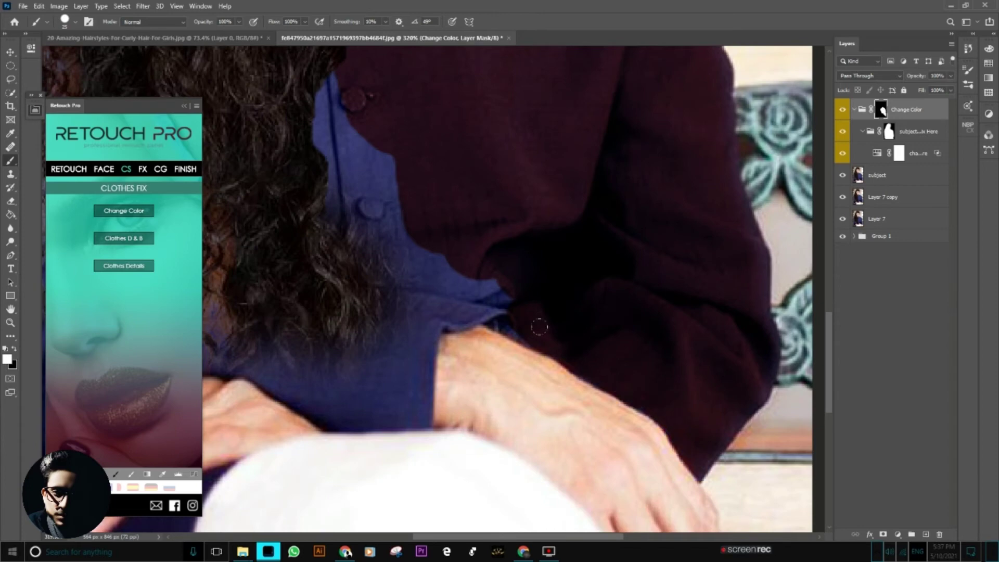
drag(539, 327, 656, 302)
mouse_move(515, 218)
mouse_down()
mouse_move(546, 348)
mouse_move(494, 499)
mouse_move(437, 463)
mouse_move(521, 400)
mouse_up()
Recolour the jacket showing around the hair maroon, then merge everything into Layer 1.
scroll(571, 289, down, 3)
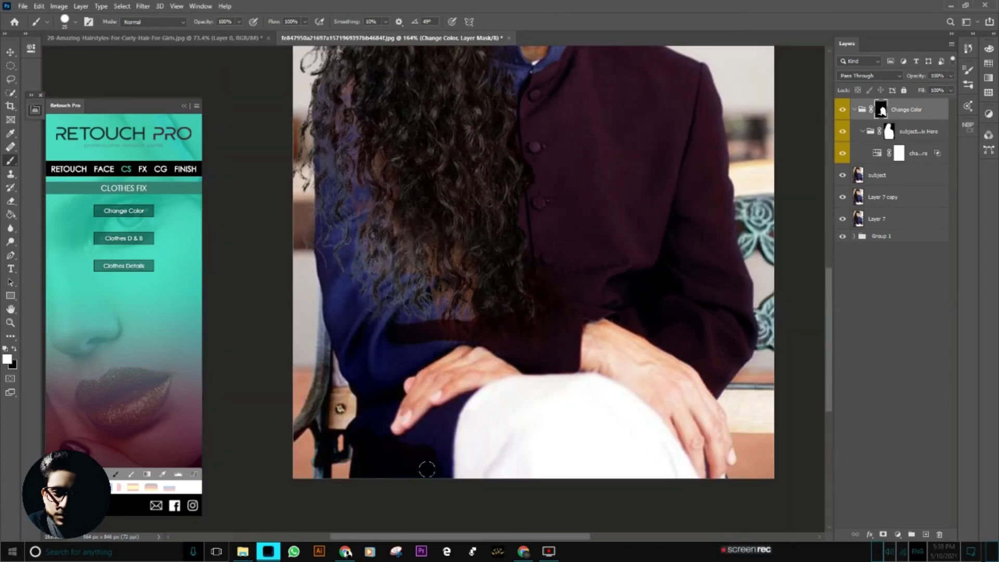
scroll(427, 458, up, 2)
scroll(427, 458, up, 1)
scroll(427, 457, up, 2)
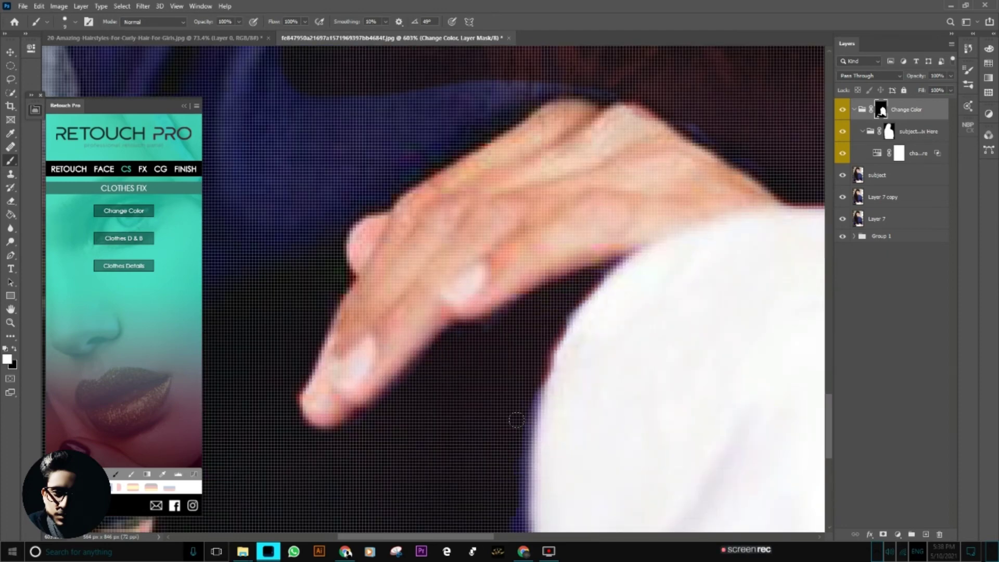
scroll(517, 419, down, 4)
mouse_move(422, 302)
mouse_down()
mouse_move(463, 292)
mouse_move(546, 234)
mouse_move(415, 264)
mouse_up()
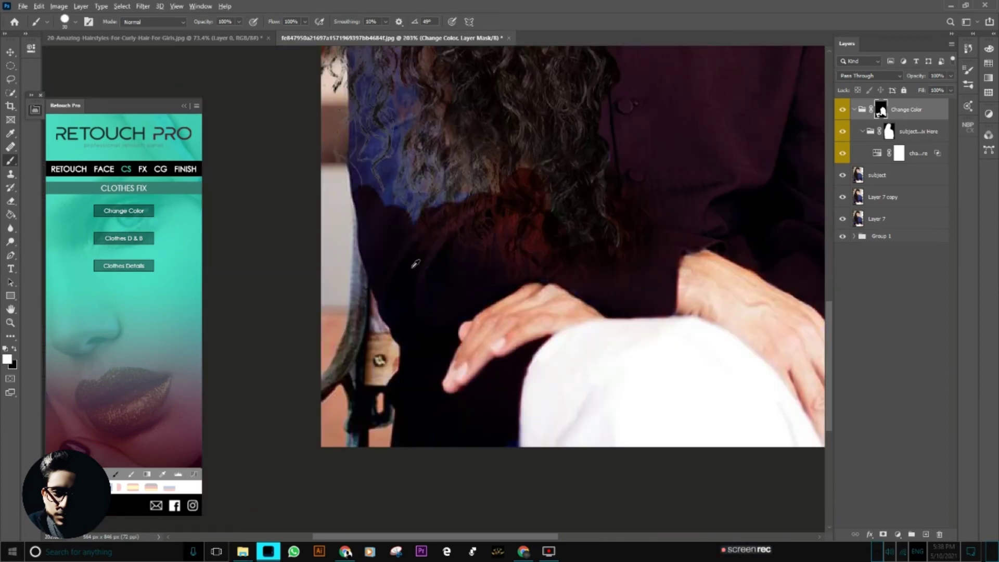
scroll(416, 264, down, 1)
drag(275, 333, 291, 457)
drag(364, 468, 261, 370)
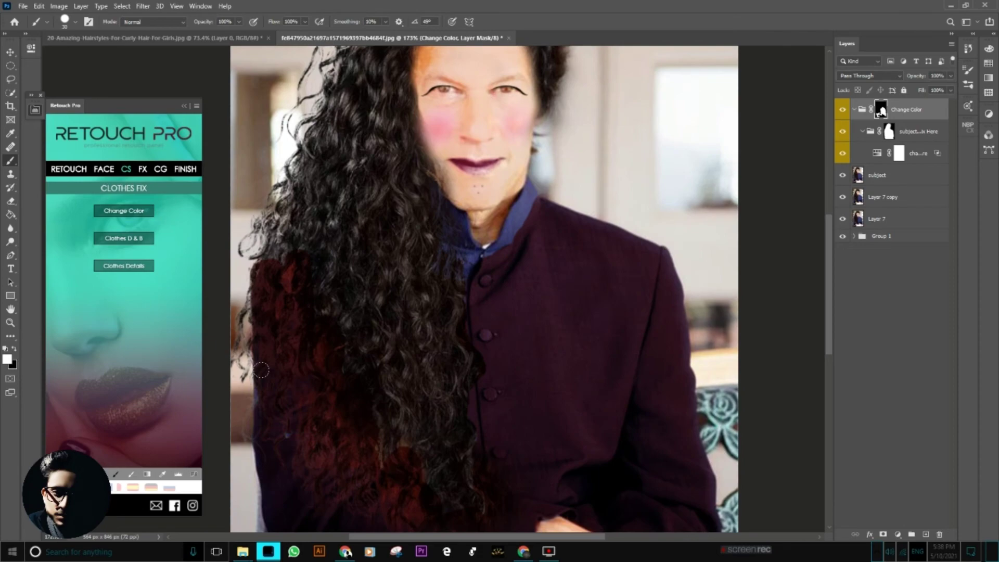
scroll(507, 299, up, 3)
scroll(490, 167, down, 1)
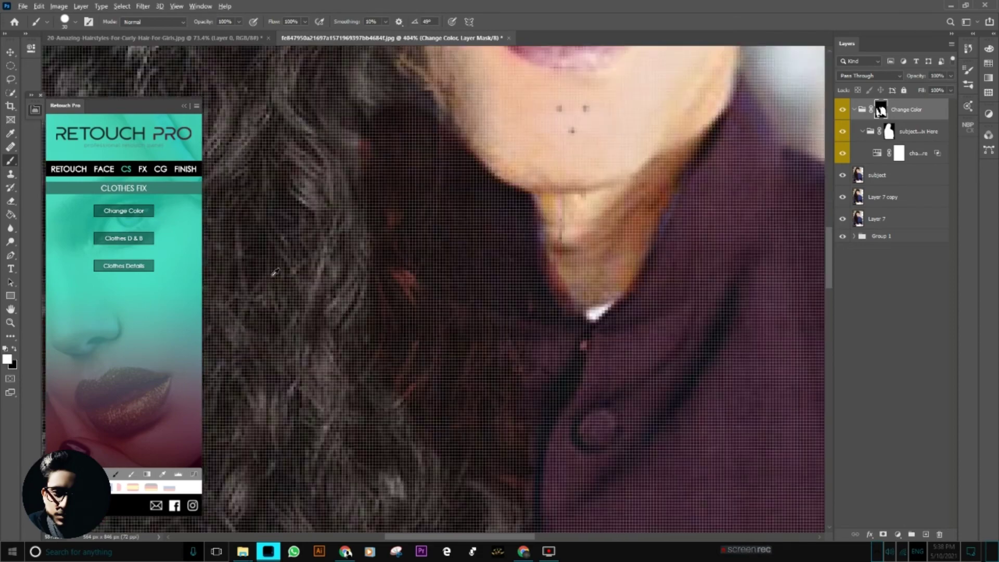
key(x)
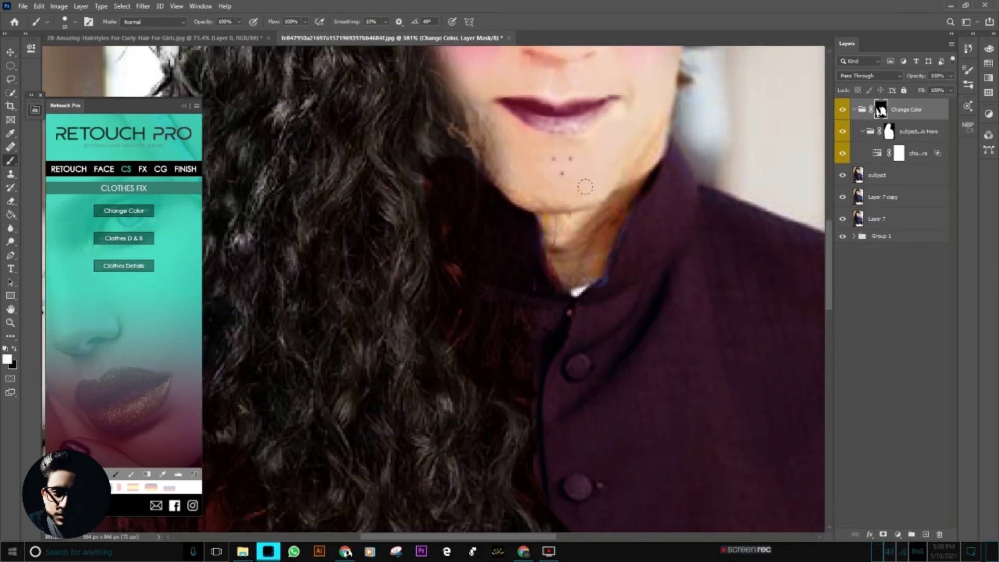
key(ctrl+0)
key(ctrl+shift+alt+e)
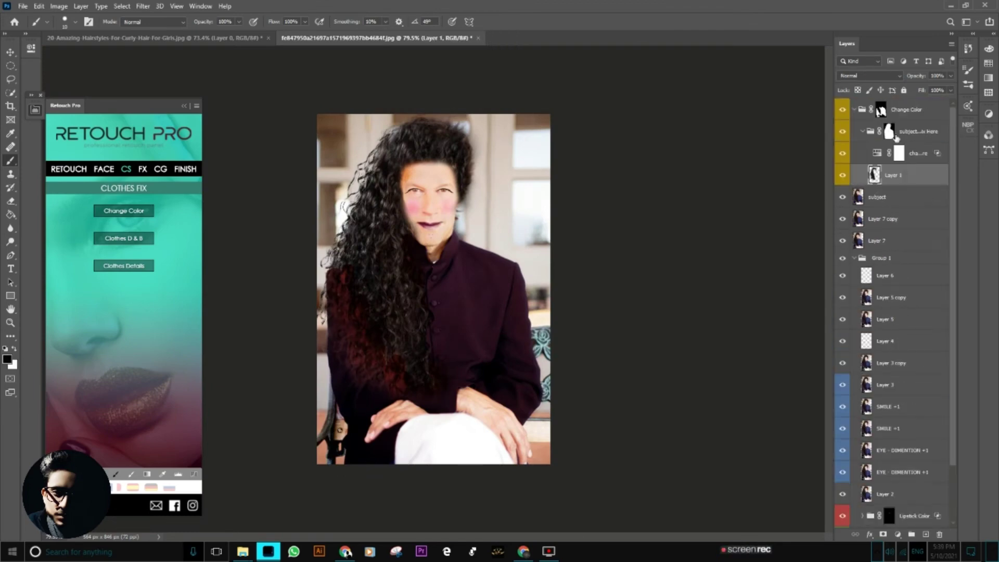
Collapse the Change Color group and Group 1, then expand Retouch Pro's background finishing options.
click(853, 131)
click(854, 214)
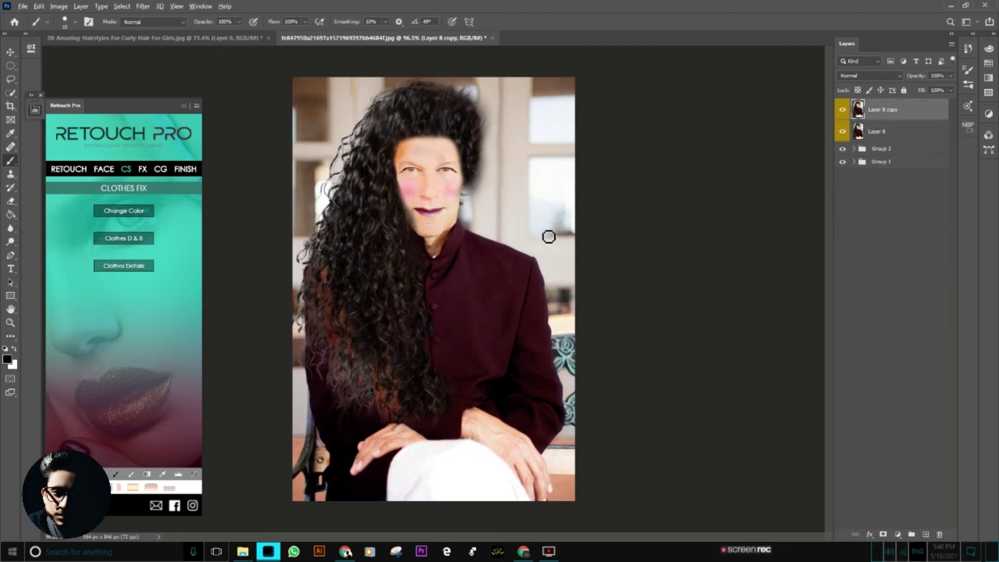
click(183, 170)
click(156, 213)
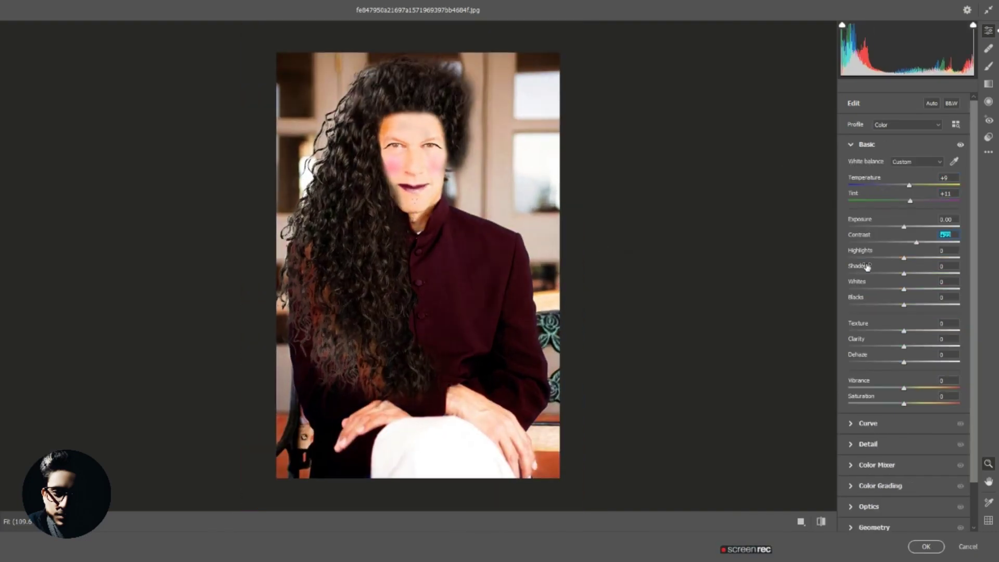
In Camera Raw, pull Whites down to -75 and adjust the reds' luminance in the colour mixer.
click(862, 289)
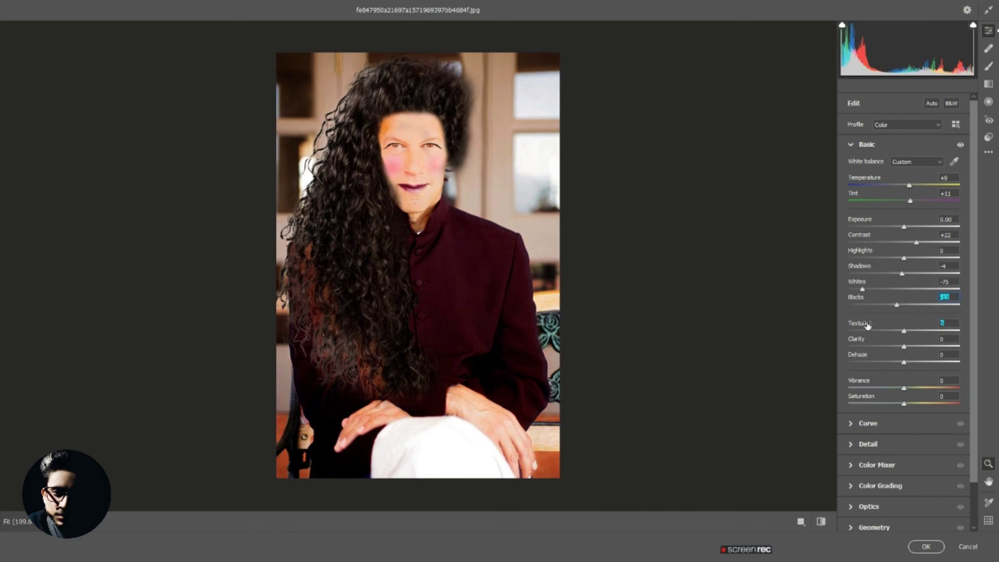
scroll(888, 320, down, 1)
click(876, 440)
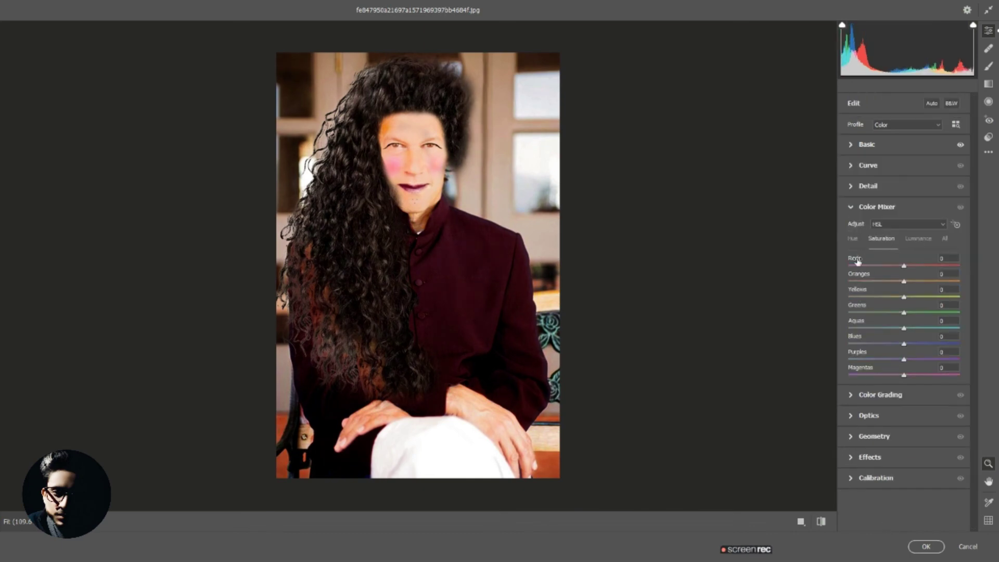
key(ctrl+alt+shift+l)
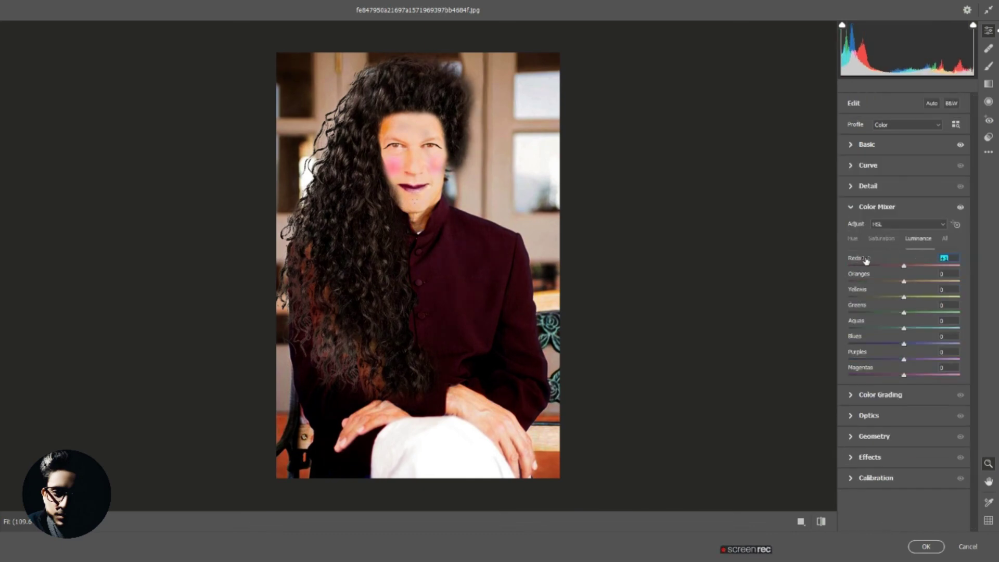
Add a -33 edge vignette, apply the Camera Raw grading, and start Save As.
click(869, 456)
drag(904, 334, 888, 333)
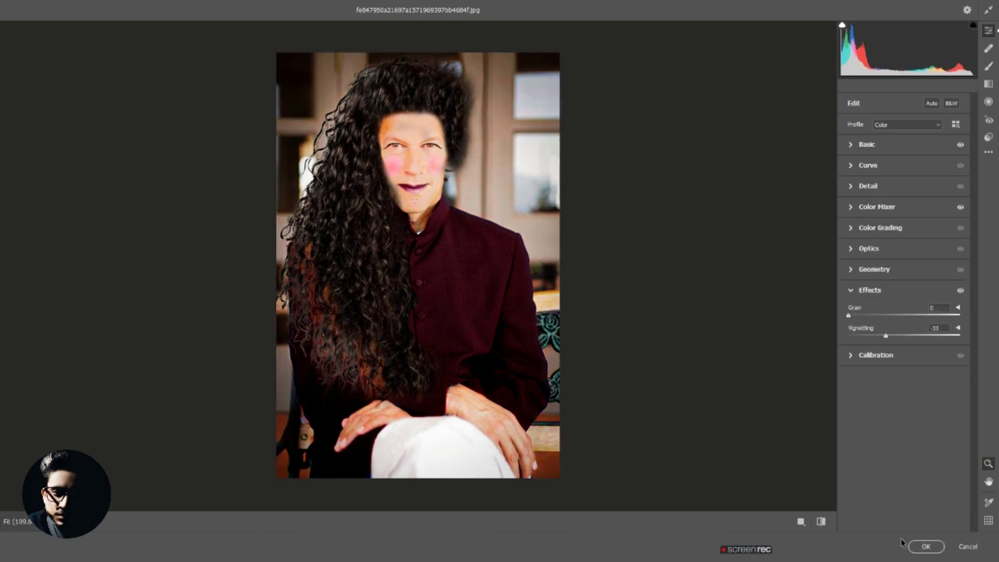
key(Return)
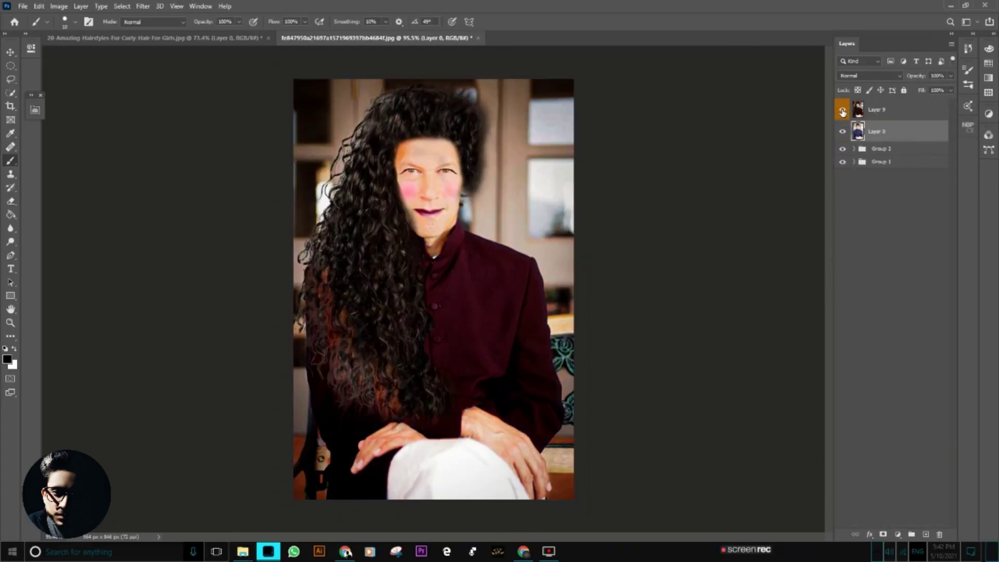
click(23, 5)
click(333, 155)
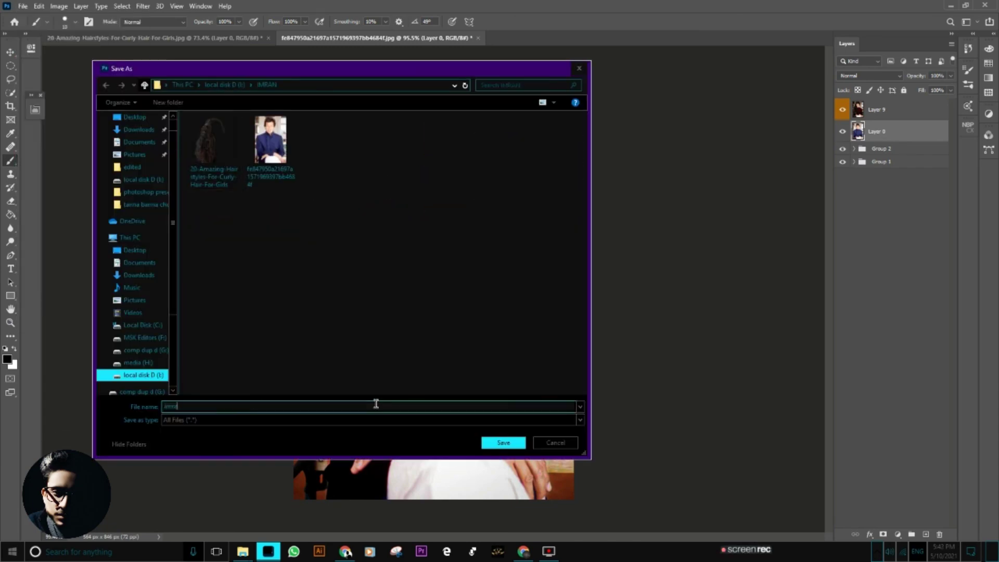